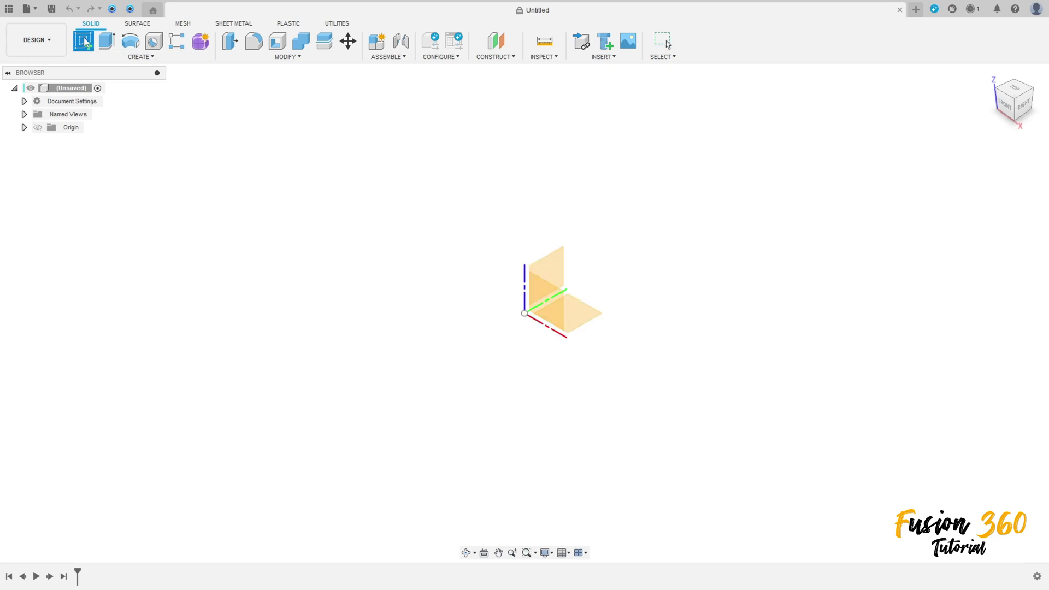
Start a sketch on the XY plane and draw an R30 semicircle centred on the origin, below the axis
{"action": "left_click", "coordinate": [574, 309]}
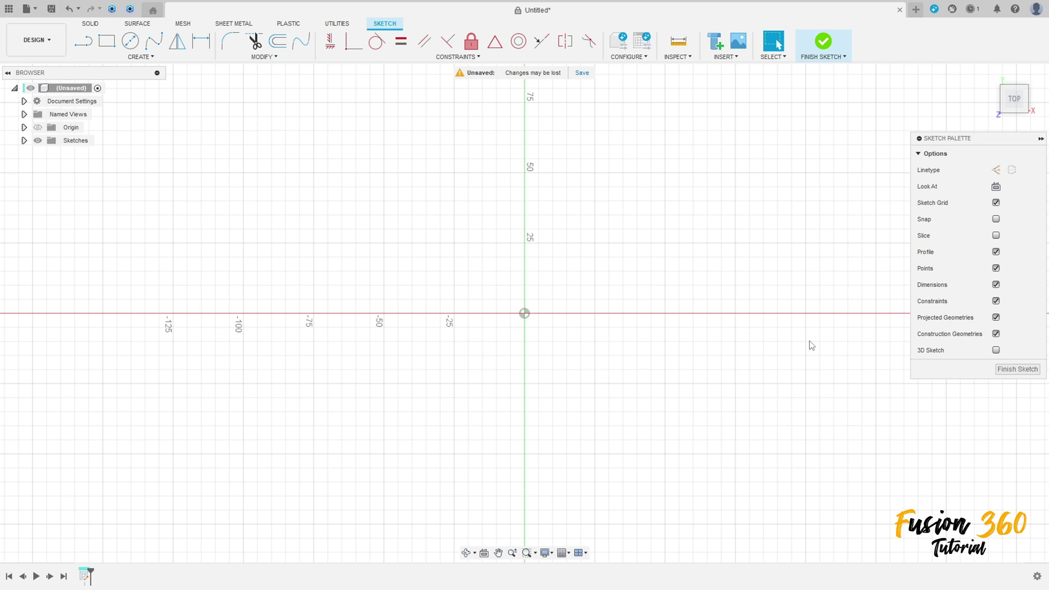
{"action": "left_click", "coordinate": [140, 57]}
{"action": "mouse_move", "coordinate": [98, 100]}
{"action": "left_click", "coordinate": [216, 101]}
{"action": "left_click", "coordinate": [525, 313]}
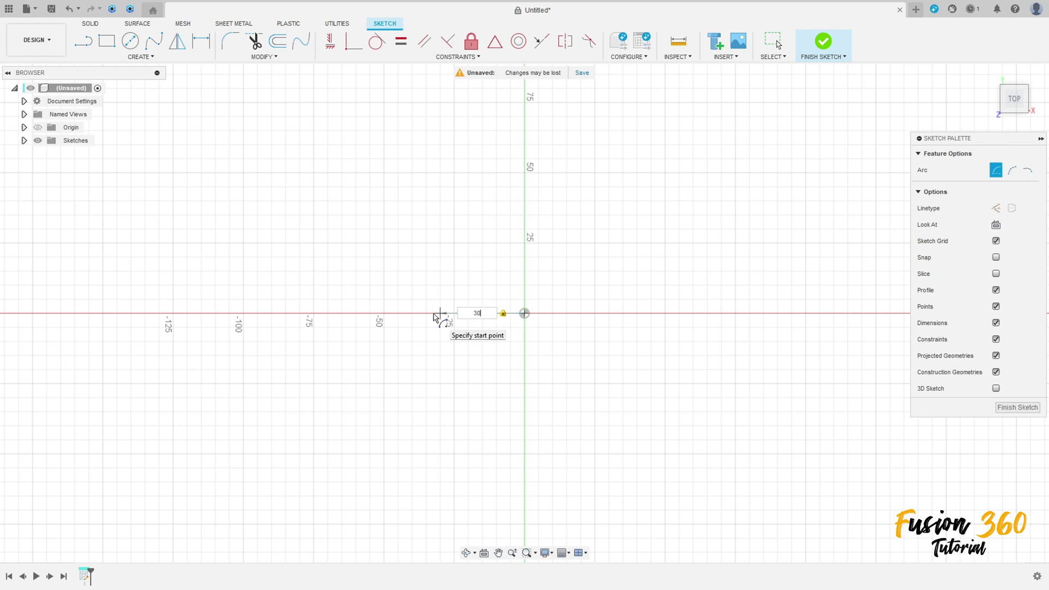
{"action": "key", "text": "Return"}
{"action": "left_click", "coordinate": [634, 314]}
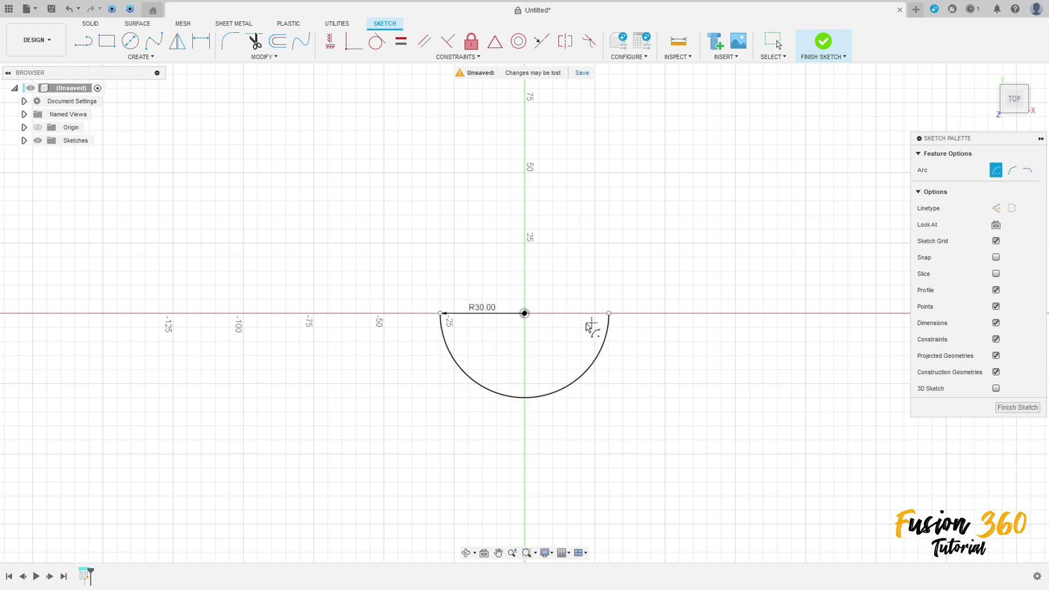
Add a concentric R15 semicircle and move its dimension out below the arcs
{"action": "left_click", "coordinate": [525, 314]}
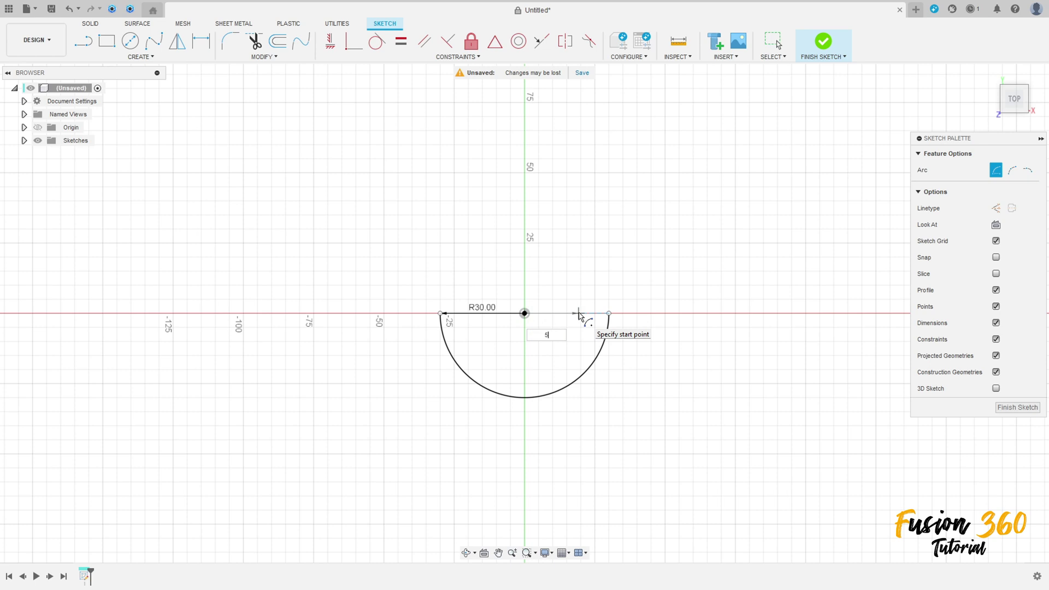
{"action": "type", "text": "15"}
{"action": "key", "text": "Return"}
{"action": "left_click", "coordinate": [482, 313]}
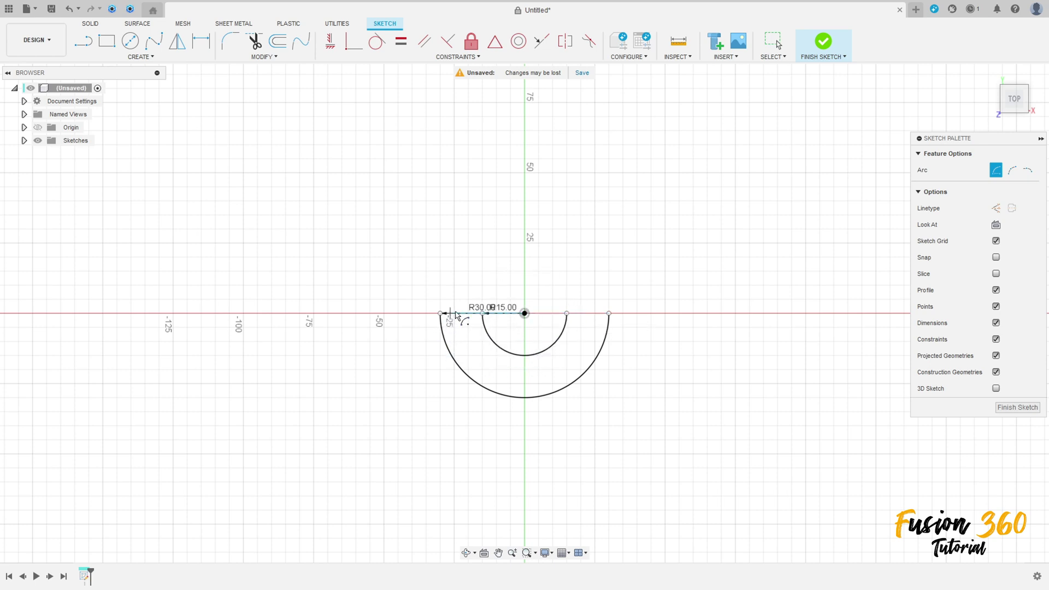
{"action": "key", "text": "Escape"}
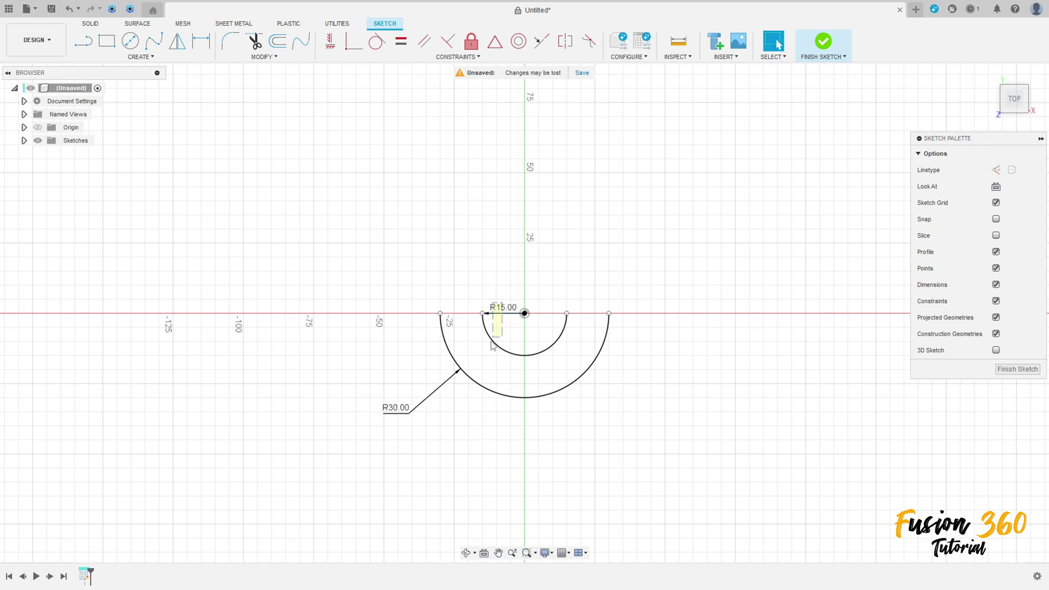
{"action": "left_click_drag", "start_coordinate": [493, 344], "coordinate": [493, 314]}
{"action": "key", "text": "Escape"}
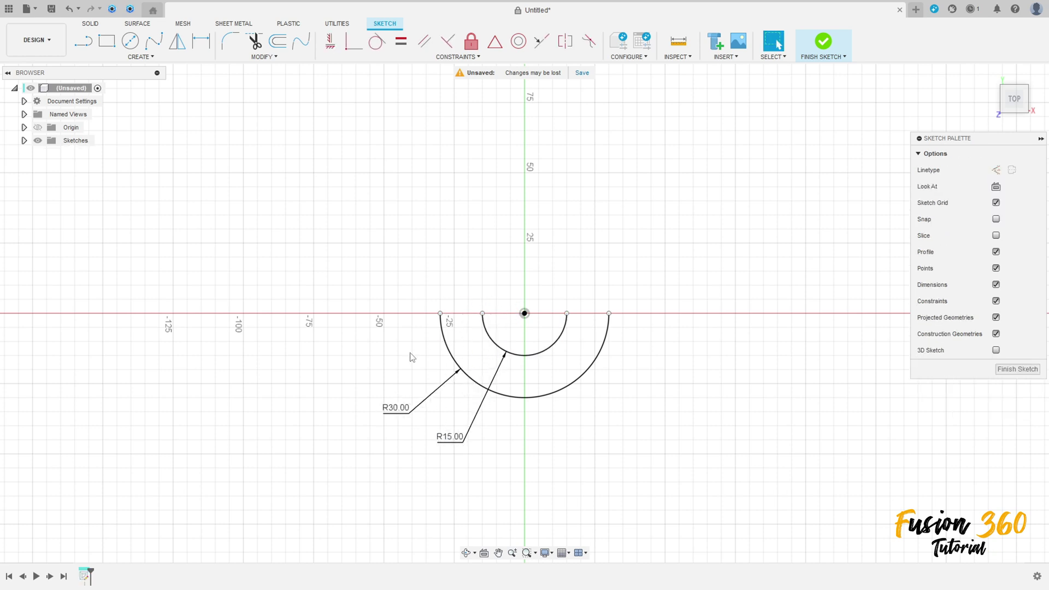
Draw the left arm with a 45 mm vertical line and a 15 mm horizontal line, closing onto the inner arc
{"action": "key", "text": "l"}
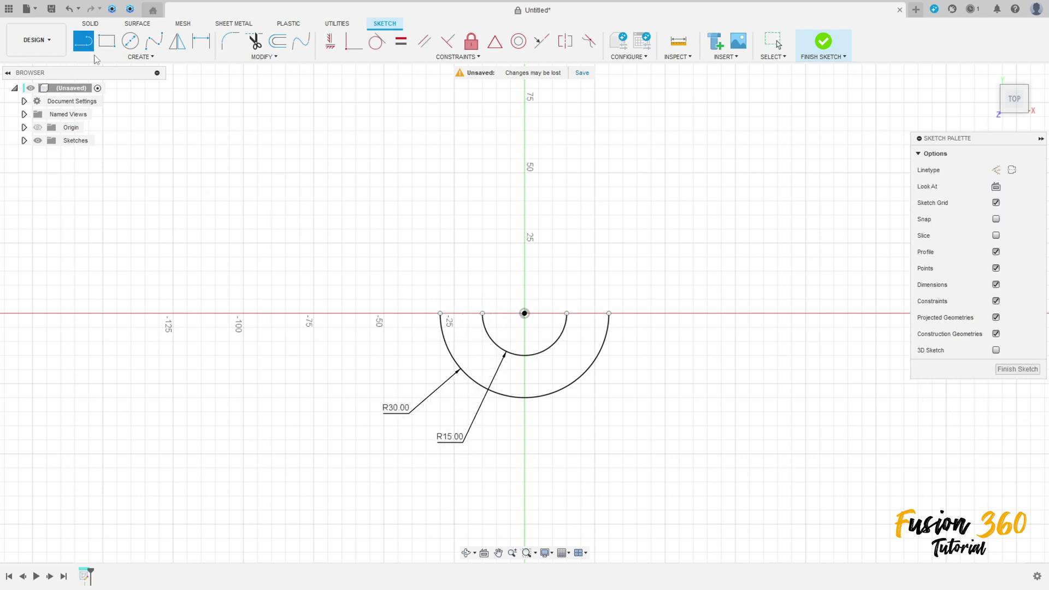
{"action": "left_click", "coordinate": [441, 313]}
{"action": "type", "text": "45"}
{"action": "key", "text": "Return"}
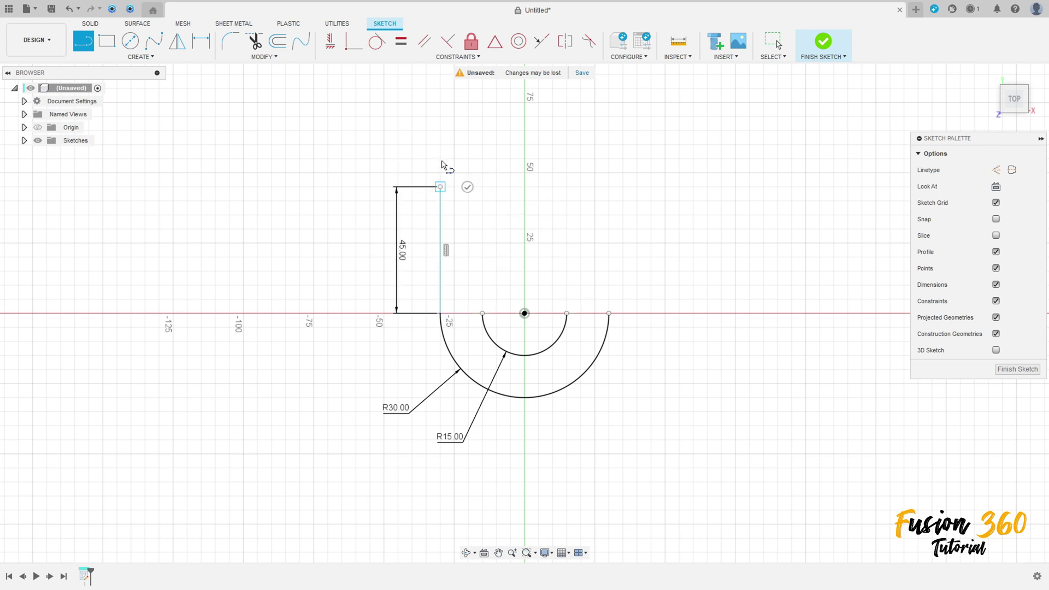
{"action": "type", "text": "15"}
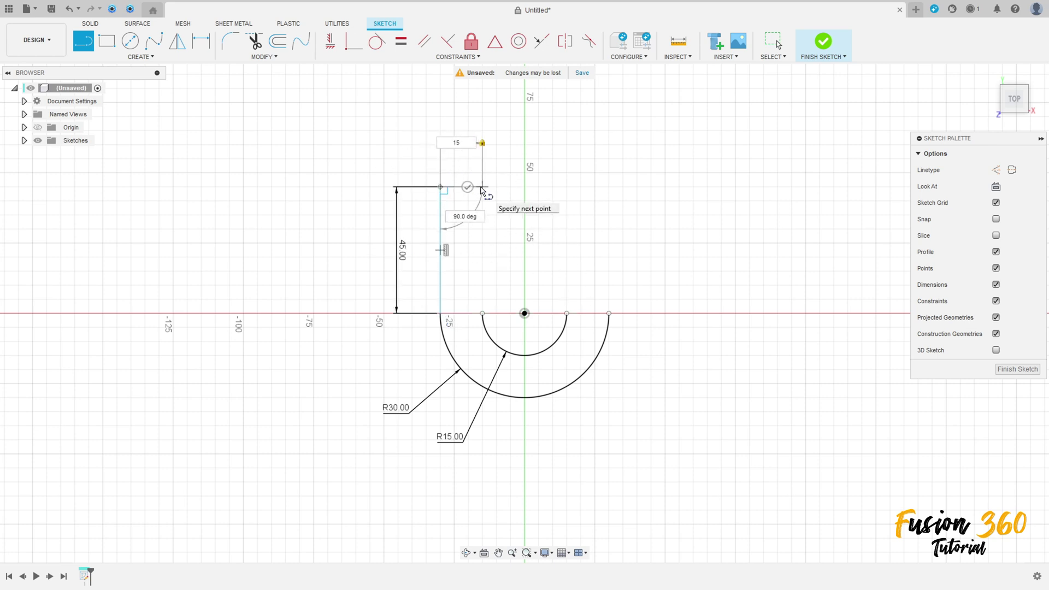
{"action": "key", "text": "Return"}
{"action": "left_click", "coordinate": [482, 314]}
Draw the right arm with 45 mm and 15 mm lines, closing onto the outer arc
{"action": "left_click", "coordinate": [567, 313]}
{"action": "type", "text": "45"}
{"action": "key", "text": "Return"}
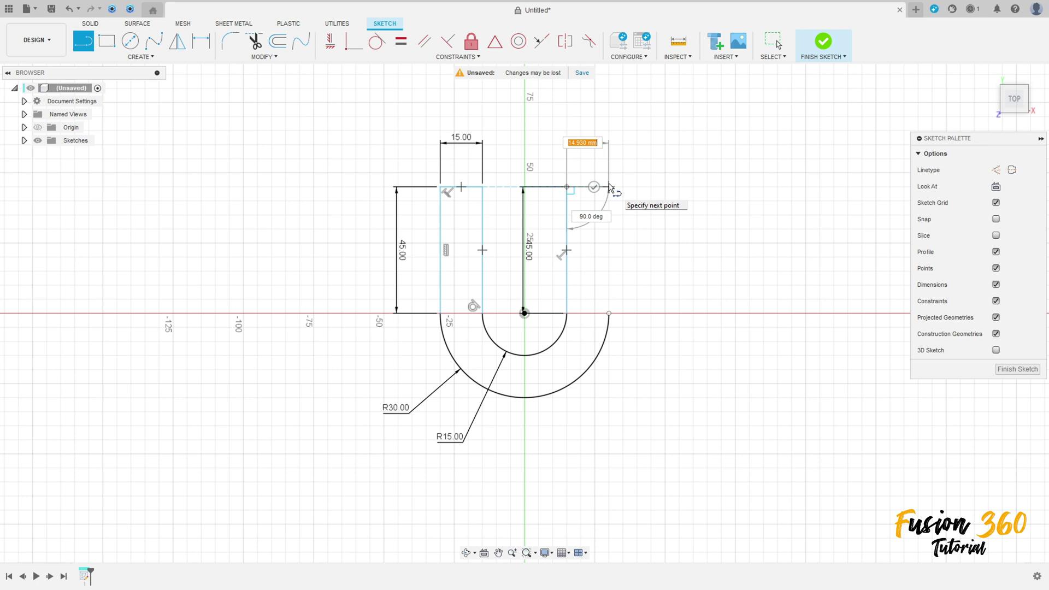
{"action": "key", "text": "Return"}
{"action": "left_click", "coordinate": [609, 314]}
{"action": "key", "text": "Escape"}
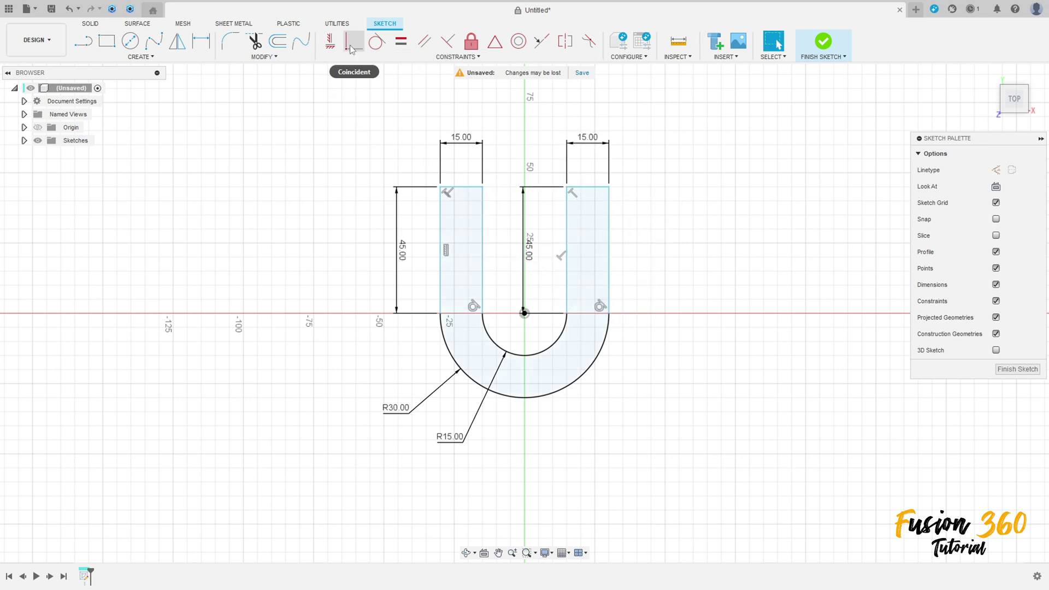
Constrain the inner left and outer right arm lines vertical and finish the sketch
{"action": "left_click", "coordinate": [330, 40]}
{"action": "left_click", "coordinate": [482, 235]}
{"action": "left_click", "coordinate": [609, 233]}
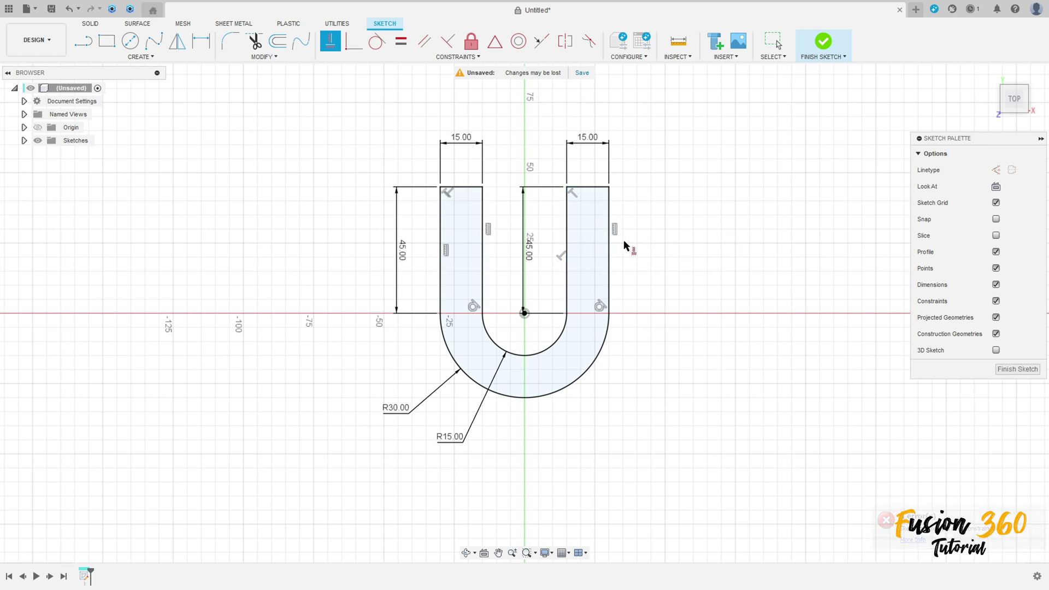
{"action": "key", "text": "Escape"}
{"action": "left_click", "coordinate": [824, 42]}
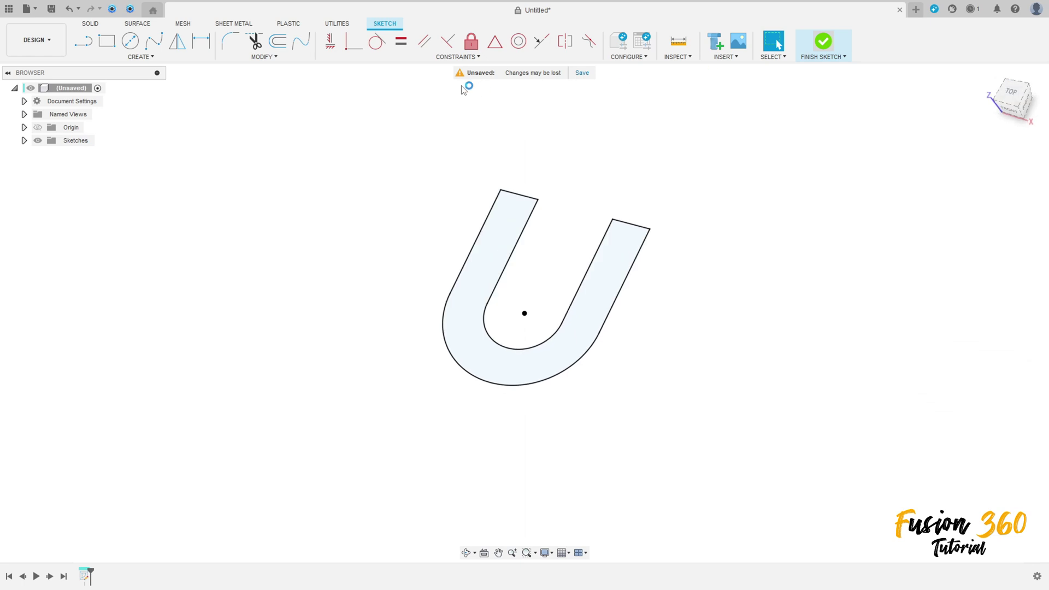
Extrude the U profile symmetrically to a 50 mm full-length distance
{"action": "left_click", "coordinate": [107, 42]}
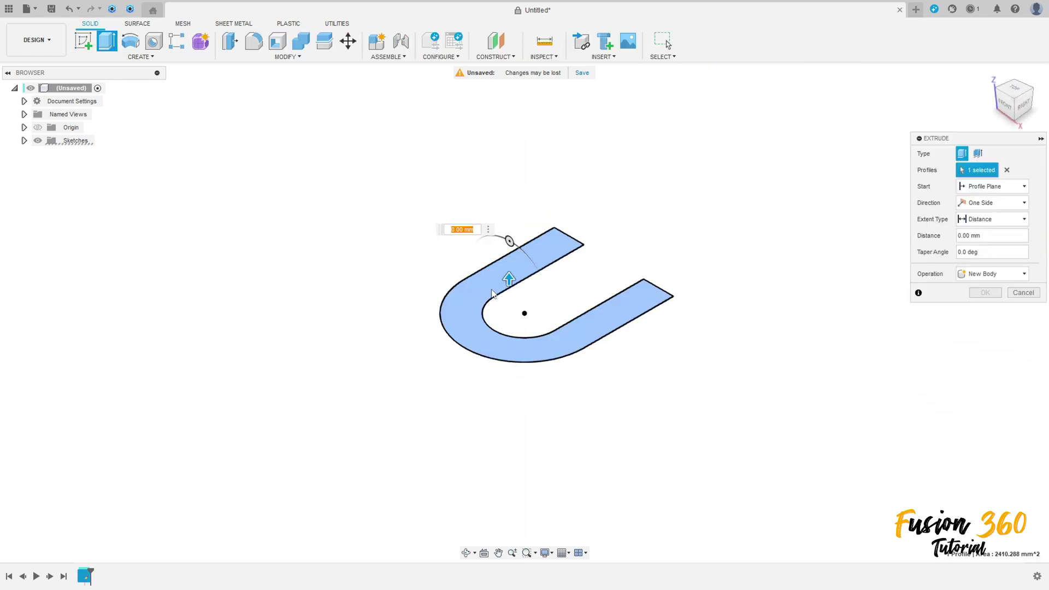
{"action": "left_click", "coordinate": [977, 204]}
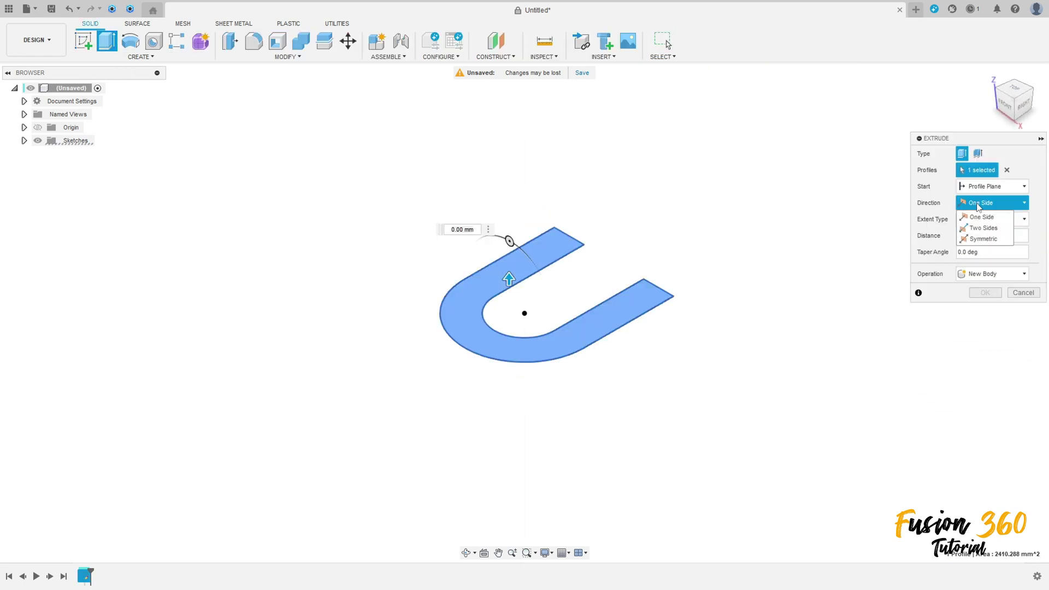
{"action": "left_click", "coordinate": [983, 238]}
{"action": "left_click", "coordinate": [981, 236]}
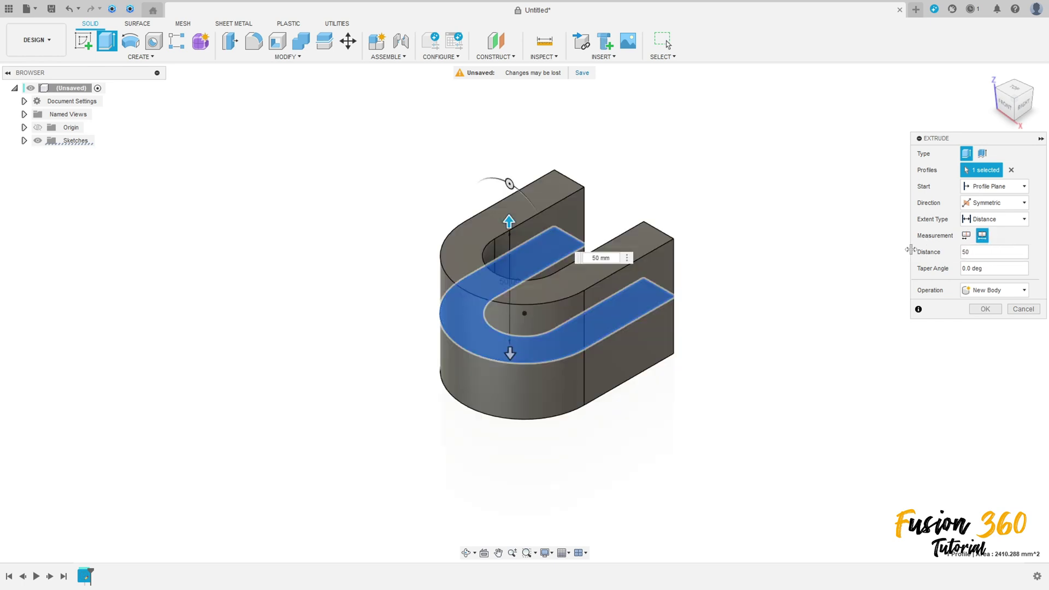
{"action": "key", "text": "Return"}
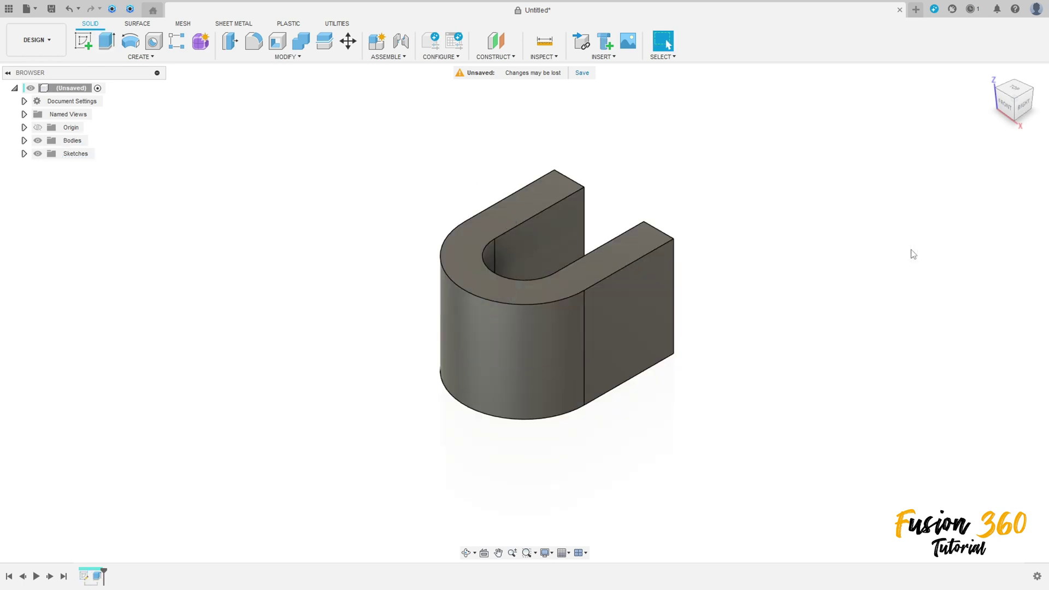
{"action": "left_click", "coordinate": [85, 48]}
Sketch a circle on the side face, centred on the right edge midpoint and passing through the top corner
{"action": "left_click", "coordinate": [654, 279]}
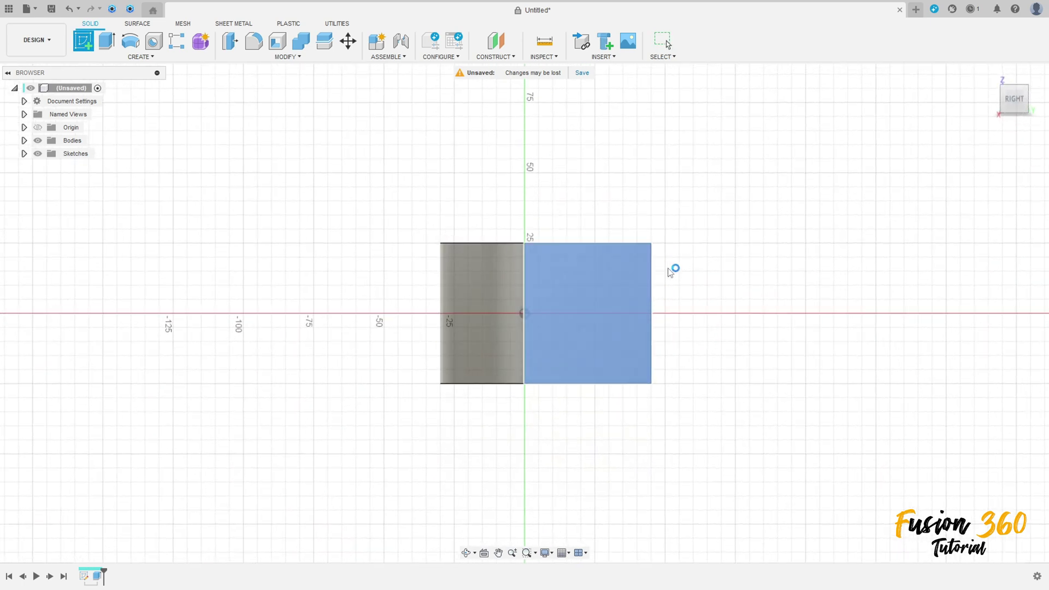
{"action": "middle_click_drag", "start_coordinate": [672, 269], "coordinate": [518, 272]}
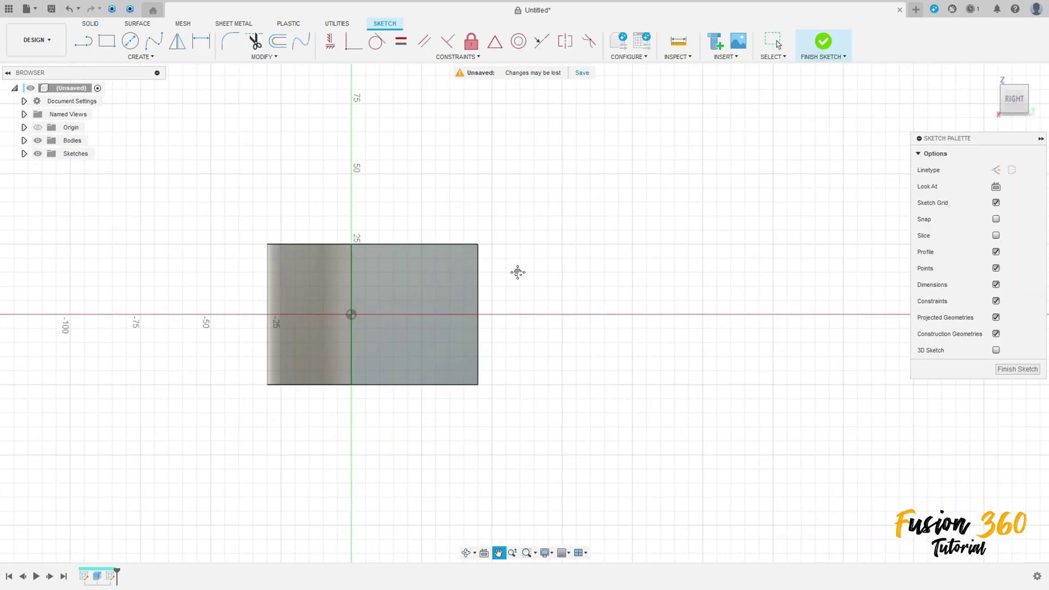
{"action": "left_click", "coordinate": [130, 41]}
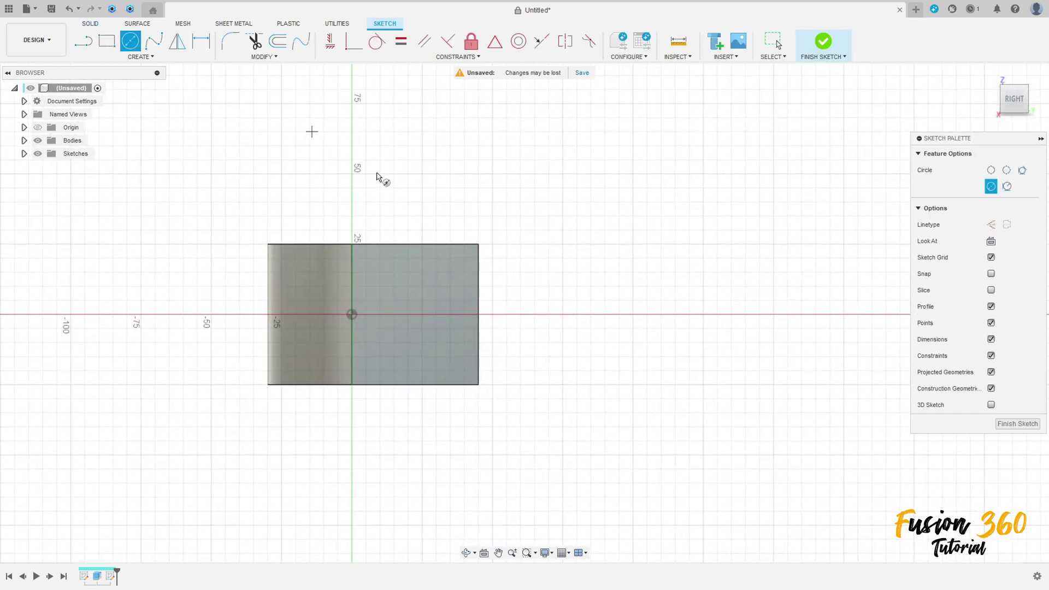
{"action": "left_click", "coordinate": [478, 315]}
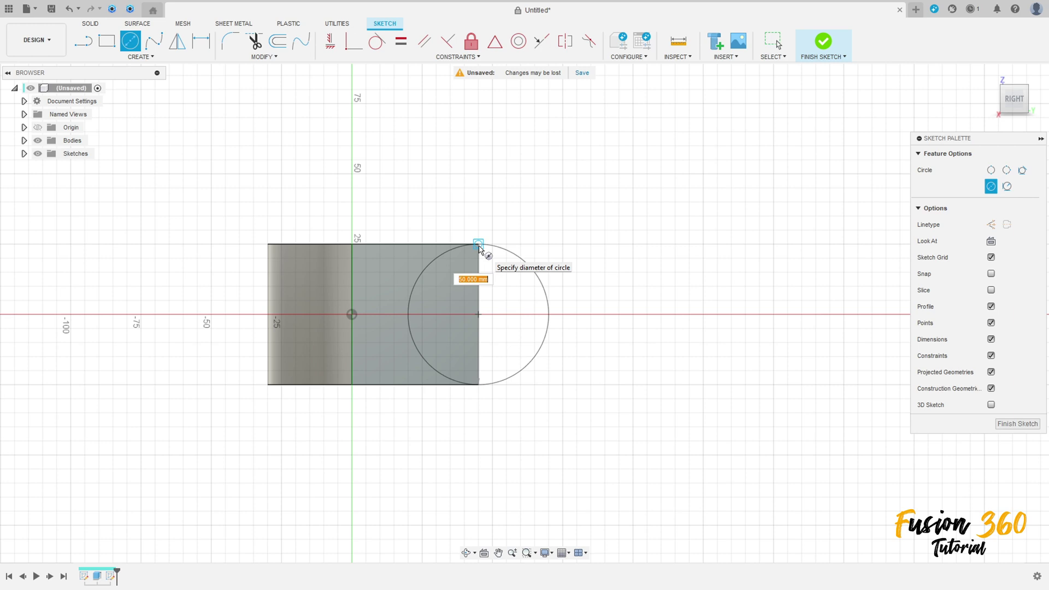
{"action": "left_click", "coordinate": [478, 244]}
{"action": "left_click", "coordinate": [818, 46]}
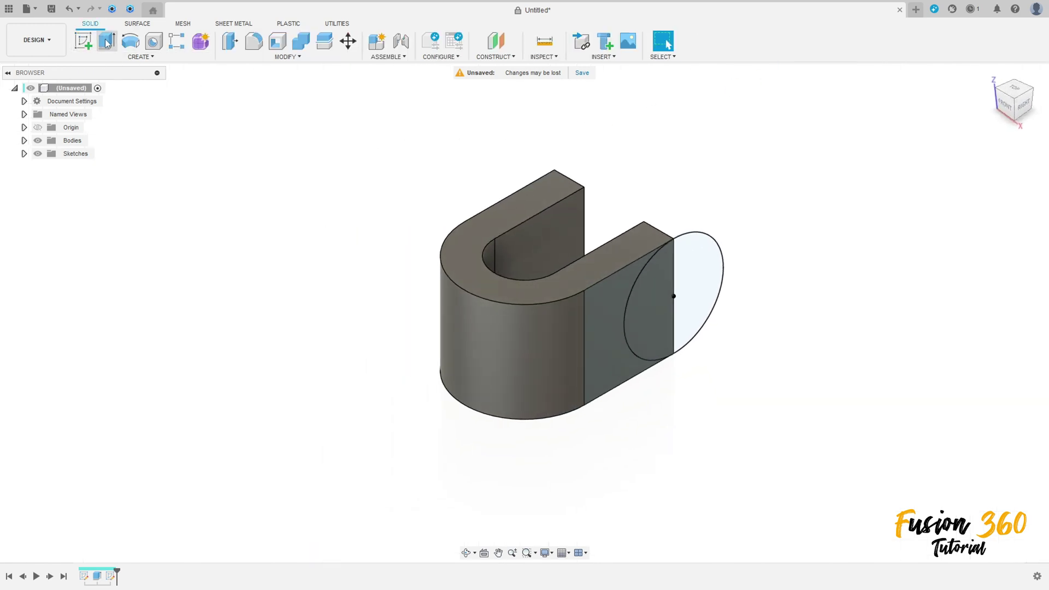
Extrude the outer half-circle 15 mm into the body as a join
{"action": "left_click", "coordinate": [105, 43]}
{"action": "left_click", "coordinate": [702, 257]}
{"action": "left_click_drag", "start_coordinate": [705, 283], "coordinate": [676, 268]}
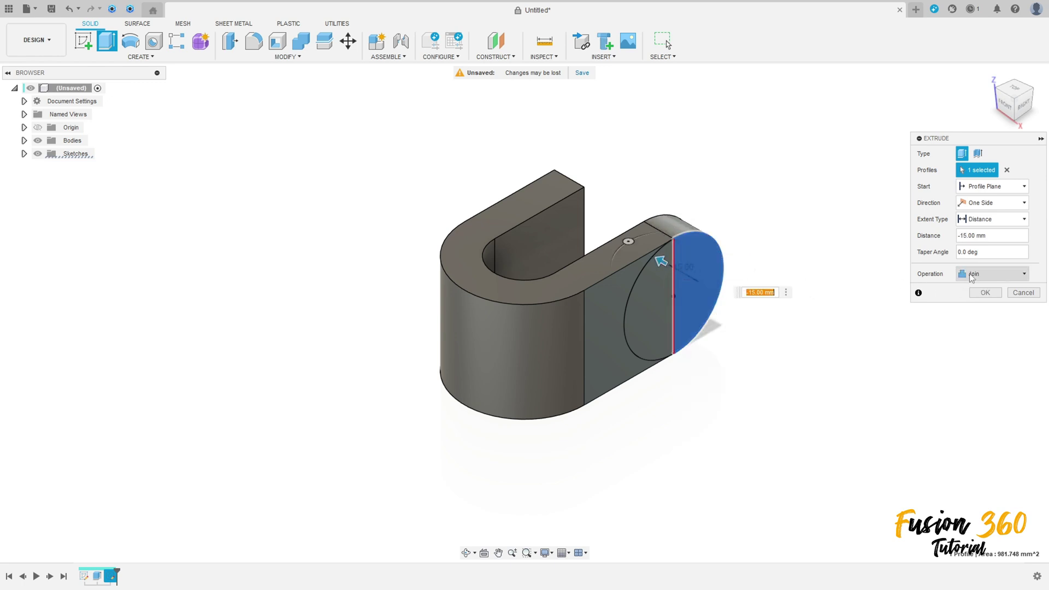
{"action": "left_click", "coordinate": [983, 292]}
{"action": "middle_click_drag", "start_coordinate": [966, 298], "coordinate": [693, 241], "text": "shift"}
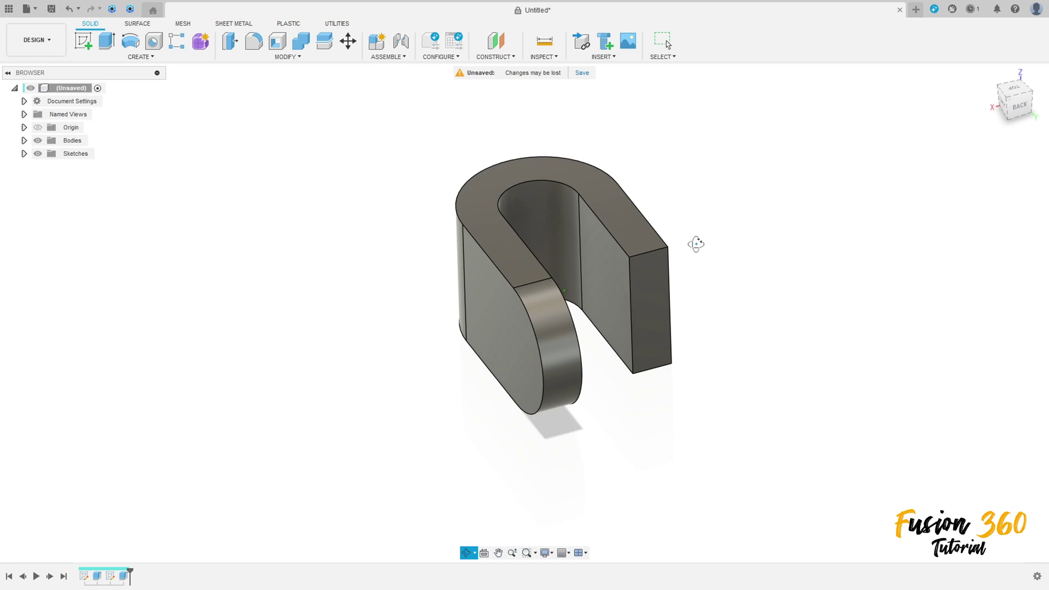
Mirror the rounded-end extrusion feature across the middle plane, then start a sketch on the side plane
{"action": "left_click", "coordinate": [141, 57]}
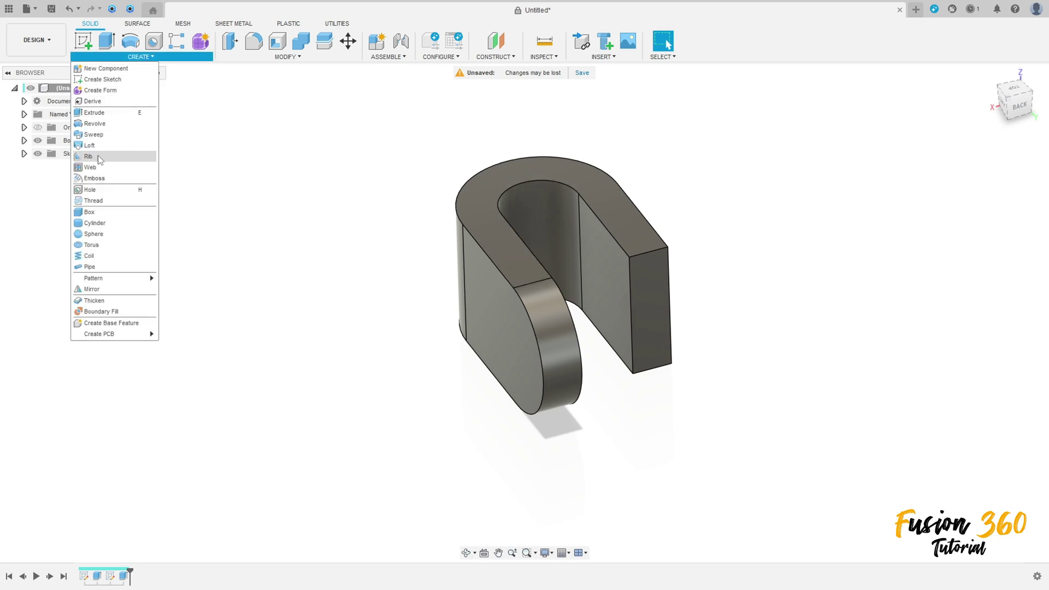
{"action": "left_click", "coordinate": [93, 291]}
{"action": "middle_click_drag", "start_coordinate": [390, 275], "coordinate": [491, 262], "text": "shift"}
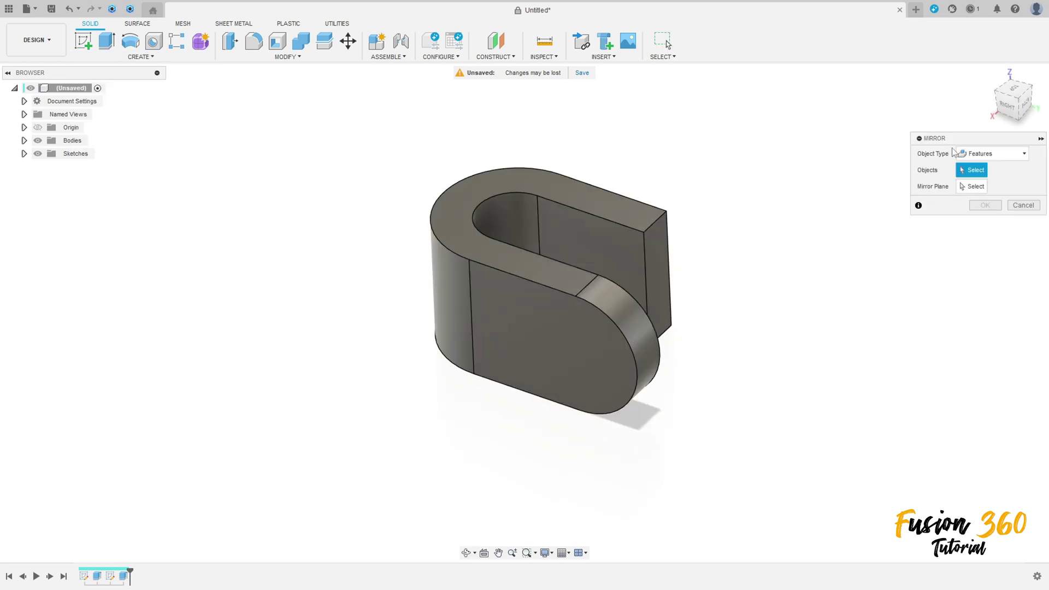
{"action": "left_click", "coordinate": [961, 153]}
{"action": "left_click", "coordinate": [974, 191]}
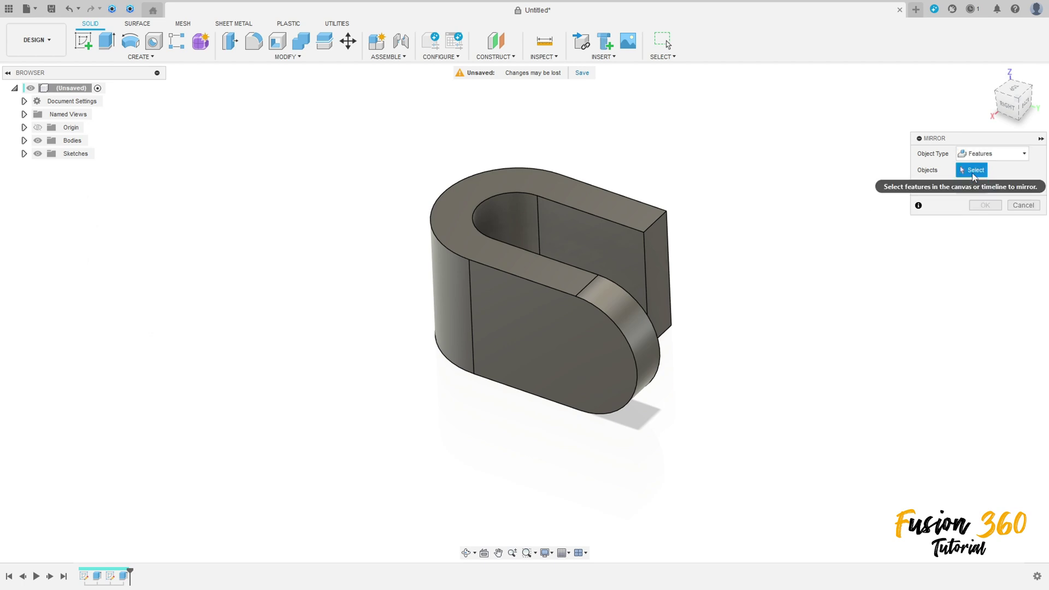
{"action": "left_click", "coordinate": [122, 577]}
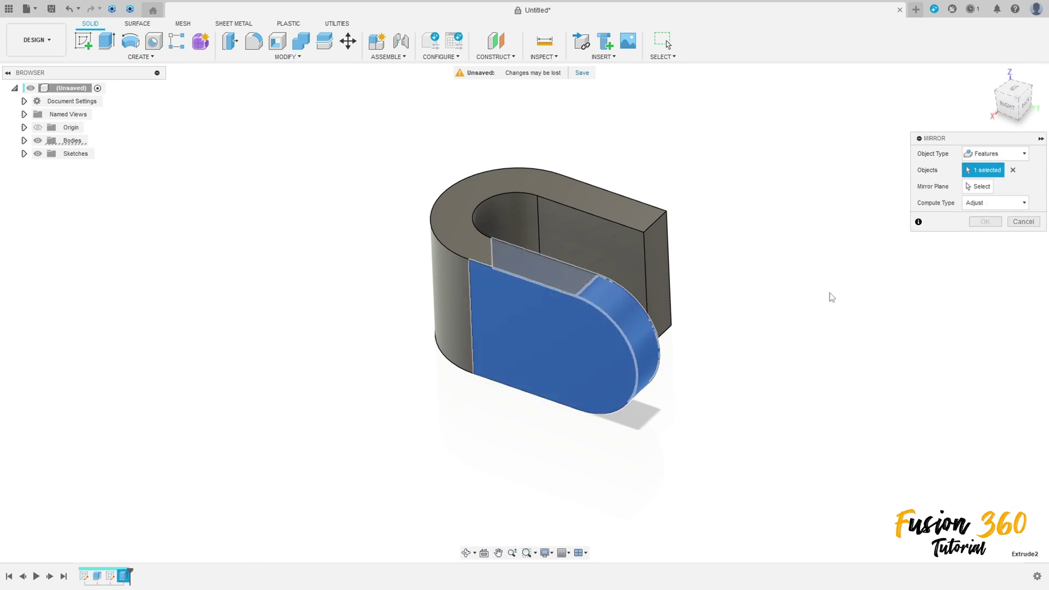
{"action": "left_click", "coordinate": [978, 187]}
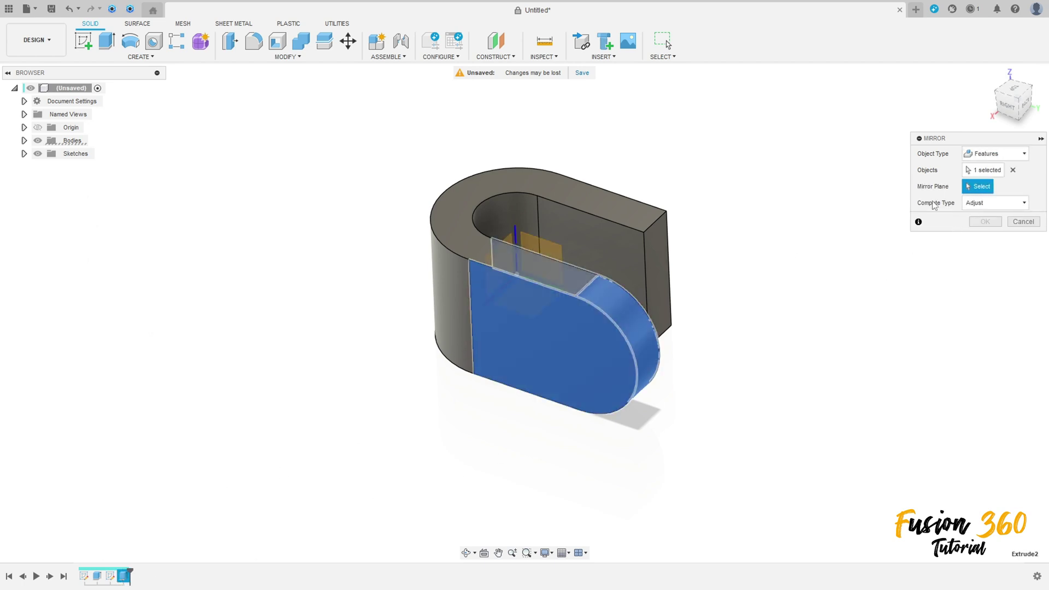
{"action": "left_click", "coordinate": [547, 252]}
{"action": "left_click", "coordinate": [985, 221]}
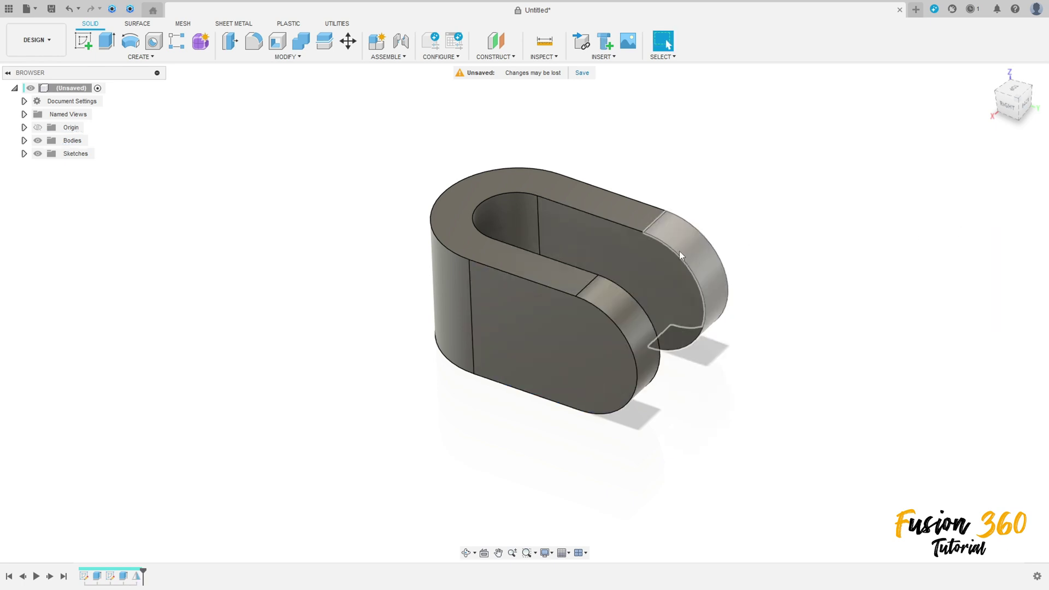
{"action": "left_click", "coordinate": [82, 40]}
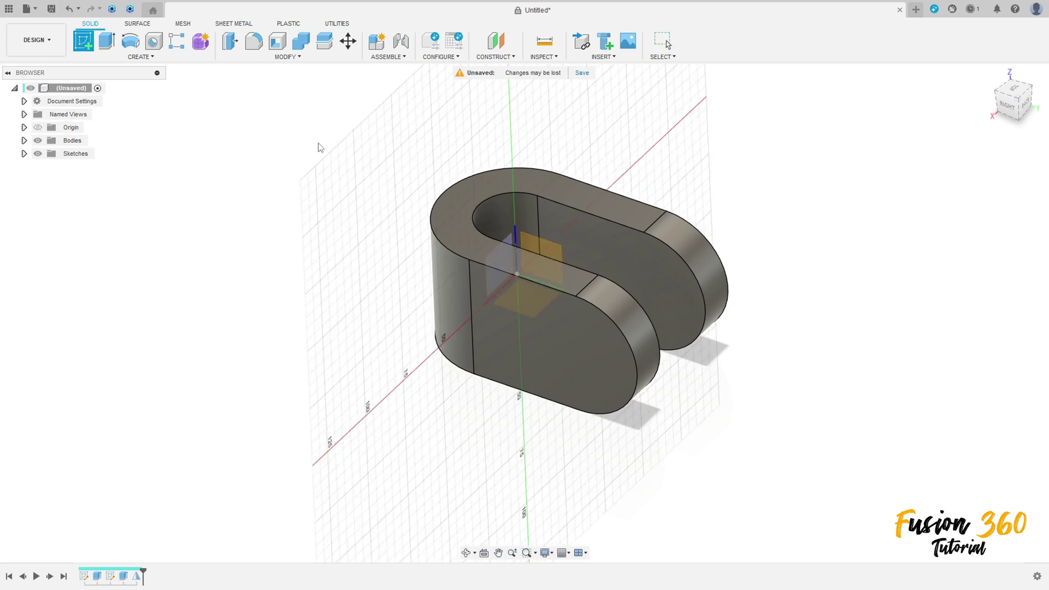
{"action": "left_click", "coordinate": [541, 243]}
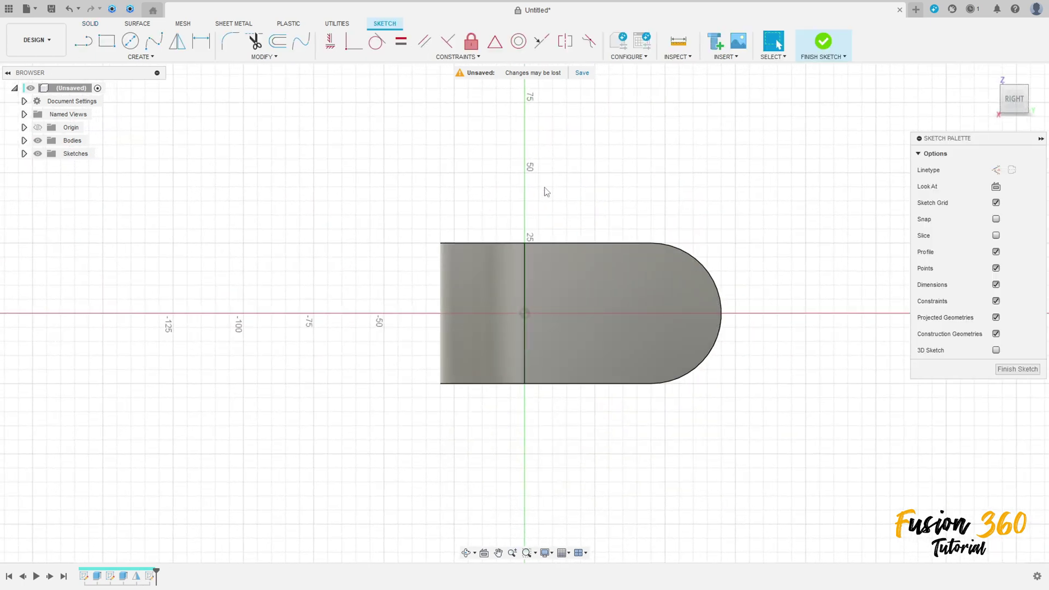
Project the inner curved edge into the sketch, hide the body and view the plane head-on
{"action": "left_click", "coordinate": [140, 57]}
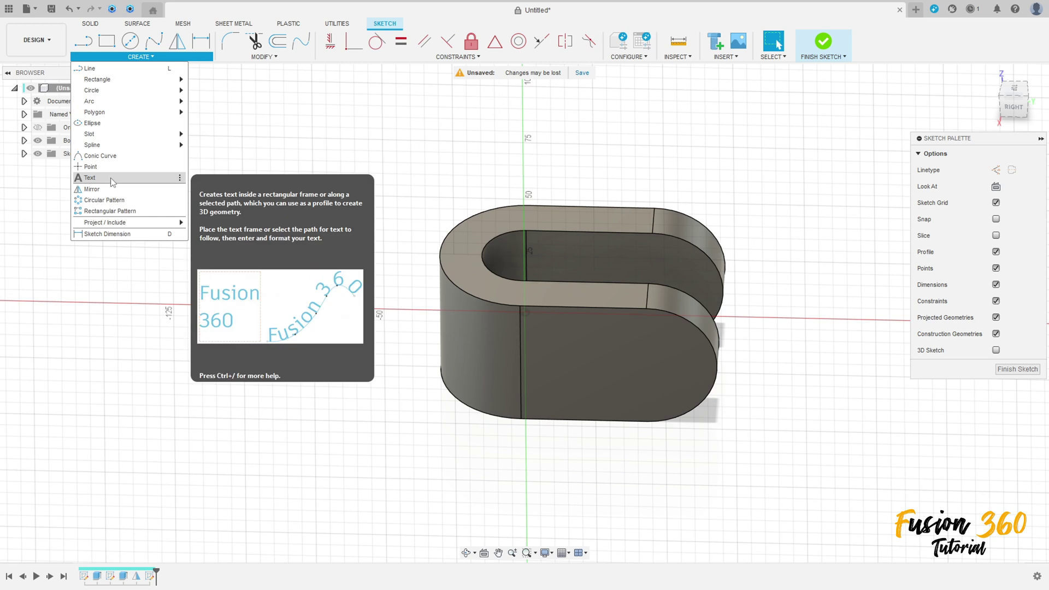
{"action": "mouse_move", "coordinate": [117, 223]}
{"action": "left_click", "coordinate": [207, 223]}
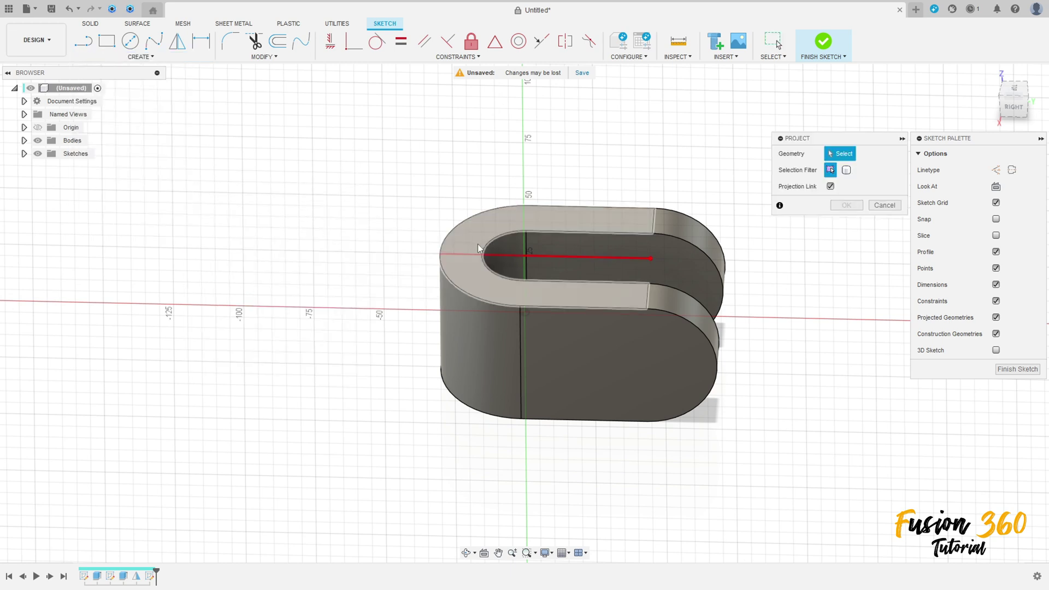
{"action": "left_click", "coordinate": [487, 256]}
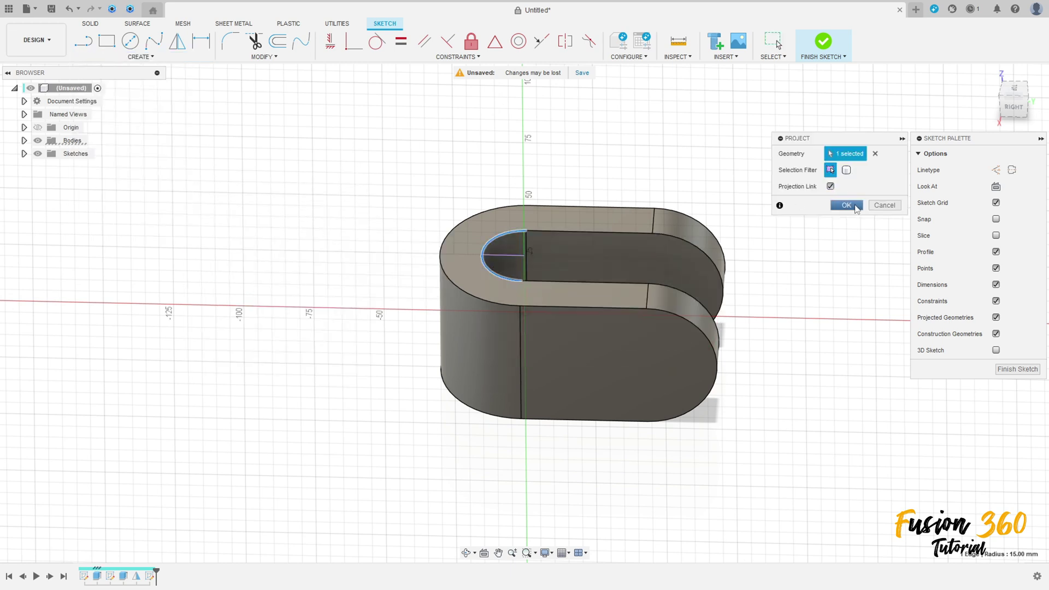
{"action": "left_click", "coordinate": [855, 207]}
{"action": "left_click", "coordinate": [38, 141]}
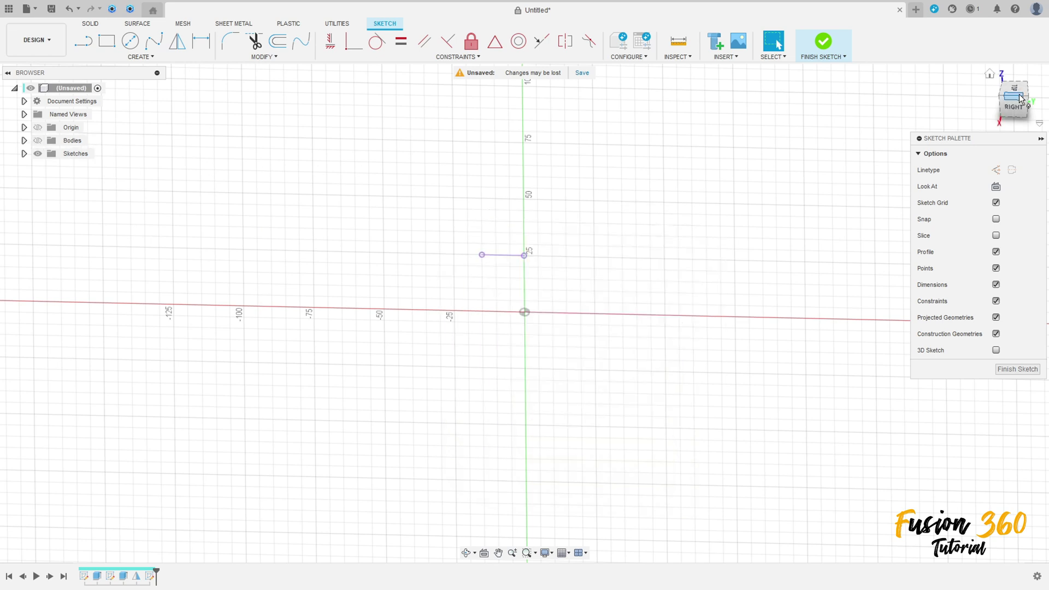
{"action": "left_click", "coordinate": [1019, 111]}
Draw an 8 × 5 mm rectangle at the projected line's end and finish the sketch
{"action": "left_click", "coordinate": [106, 41]}
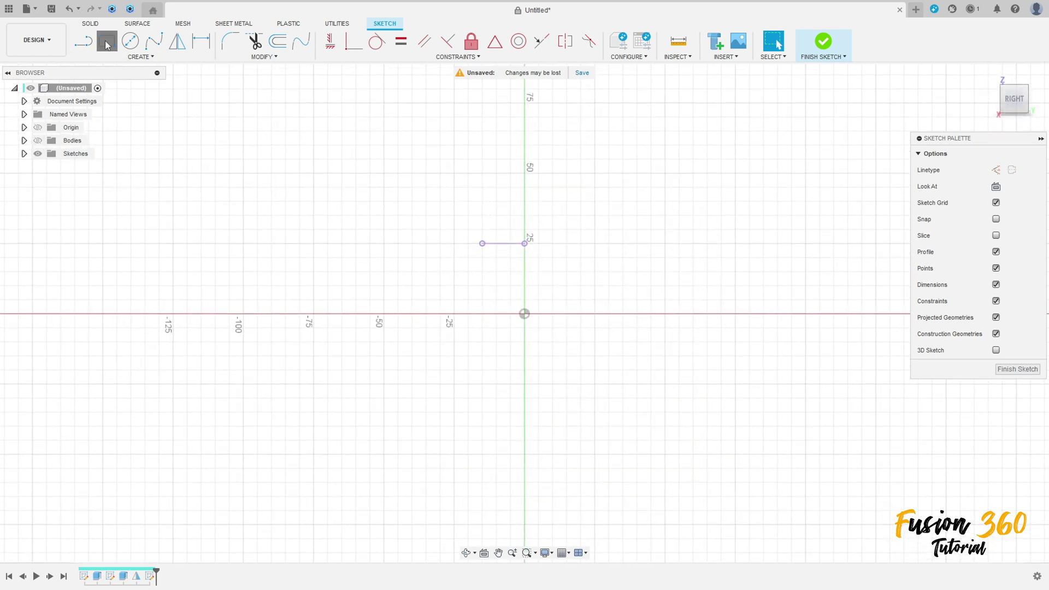
{"action": "left_click", "coordinate": [483, 244]}
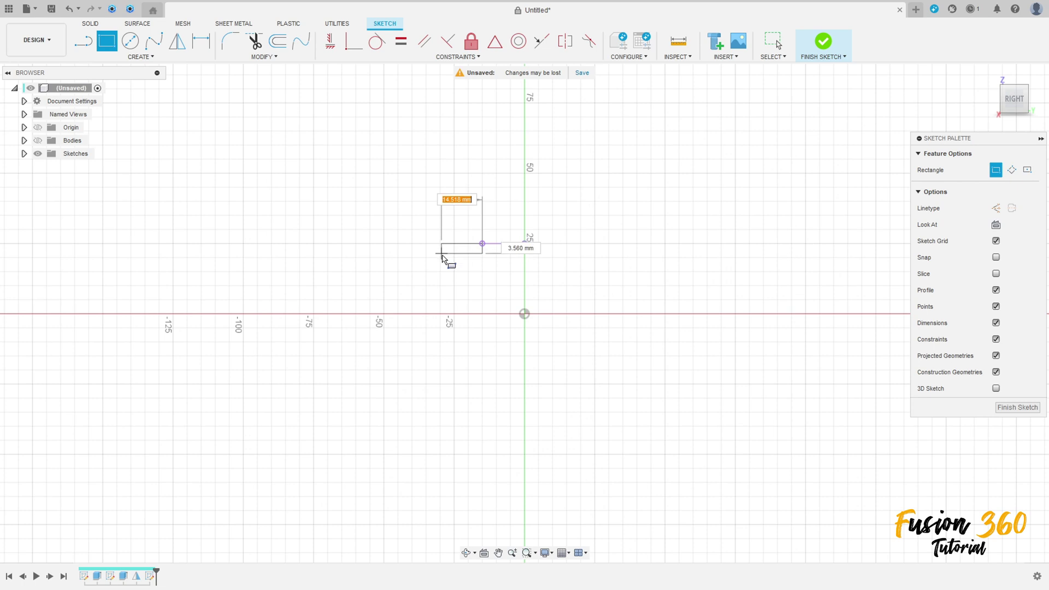
{"action": "type", "text": "8"}
{"action": "key", "text": "Tab"}
{"action": "type", "text": "5"}
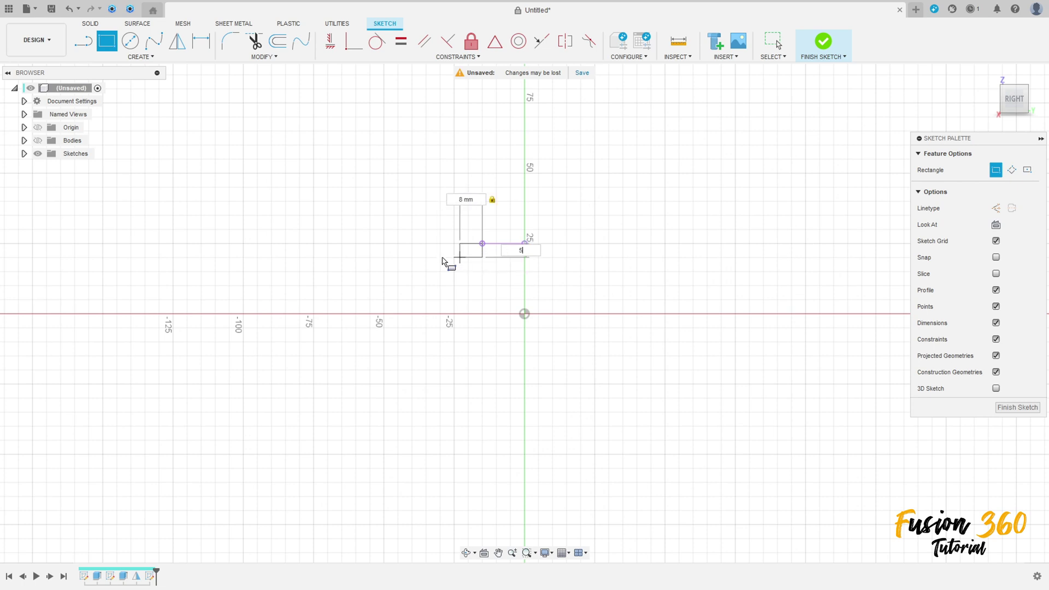
{"action": "key", "text": "Return"}
{"action": "key", "text": "Escape"}
{"action": "left_click", "coordinate": [814, 59]}
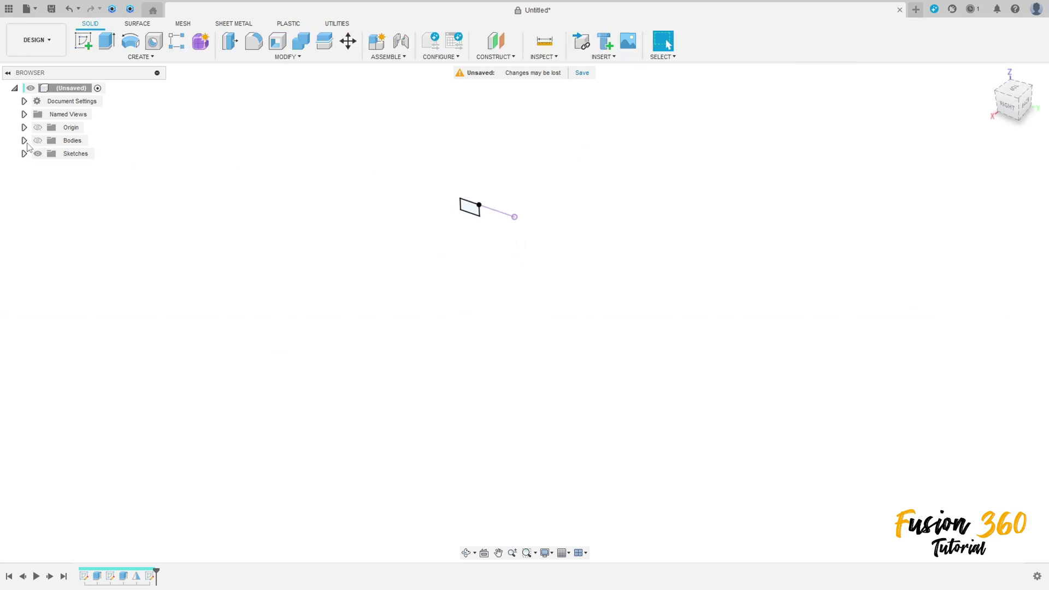
Show the body again and start a new sketch on the side origin plane
{"action": "left_click", "coordinate": [37, 141]}
{"action": "left_click", "coordinate": [83, 40]}
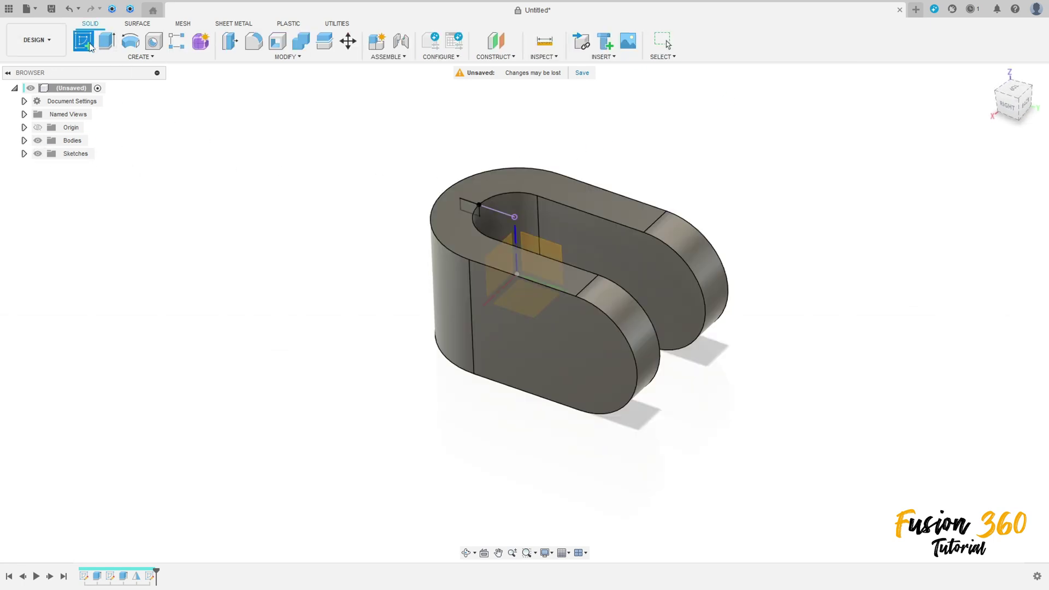
{"action": "left_click", "coordinate": [545, 248]}
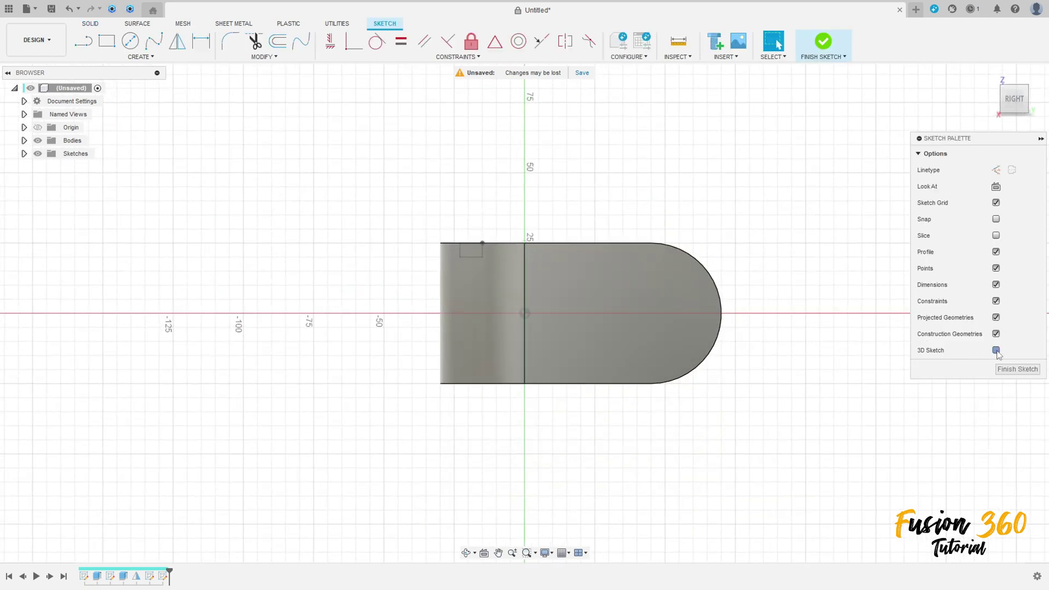
Include the edges of the inner curved and U-shaped faces as 3D geometry, then finish the sketch
{"action": "left_click", "coordinate": [141, 56]}
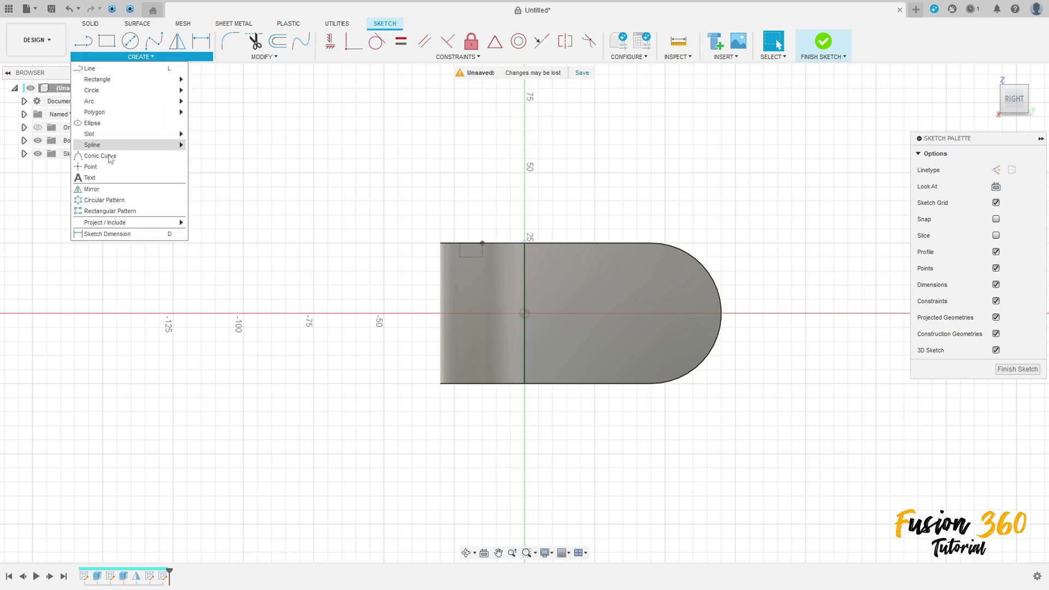
{"action": "mouse_move", "coordinate": [133, 224]}
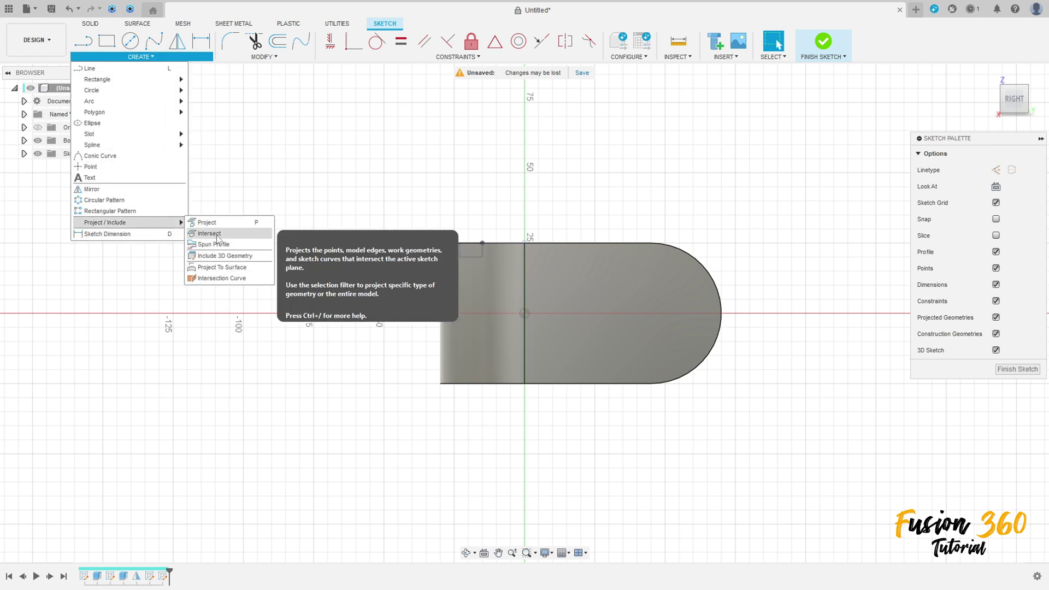
{"action": "left_click", "coordinate": [231, 257]}
{"action": "middle_click_drag", "start_coordinate": [572, 185], "coordinate": [577, 236], "text": "shift"}
{"action": "scroll", "coordinate": [683, 257], "scroll_direction": "up", "scroll_amount": 2}
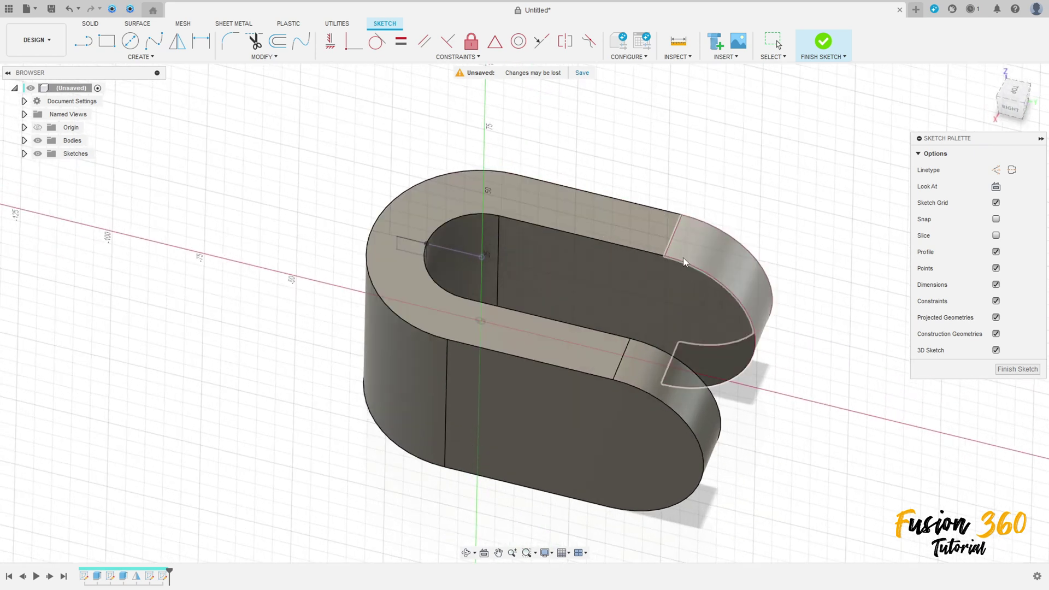
{"action": "left_click", "coordinate": [686, 264]}
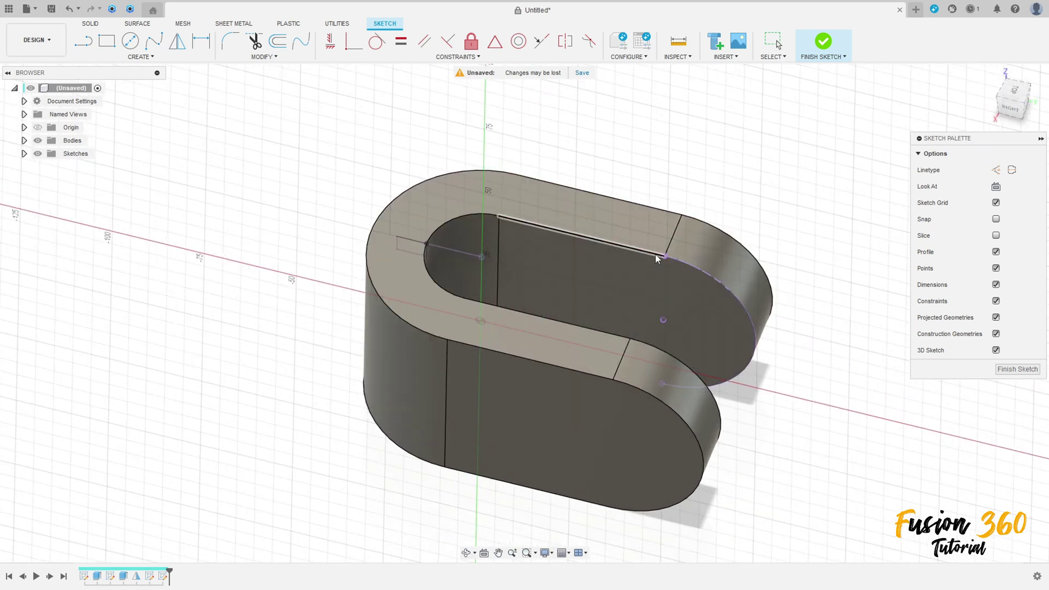
{"action": "left_click", "coordinate": [474, 214]}
{"action": "left_click", "coordinate": [654, 350]}
{"action": "middle_click_drag", "start_coordinate": [654, 349], "coordinate": [638, 349], "text": "shift"}
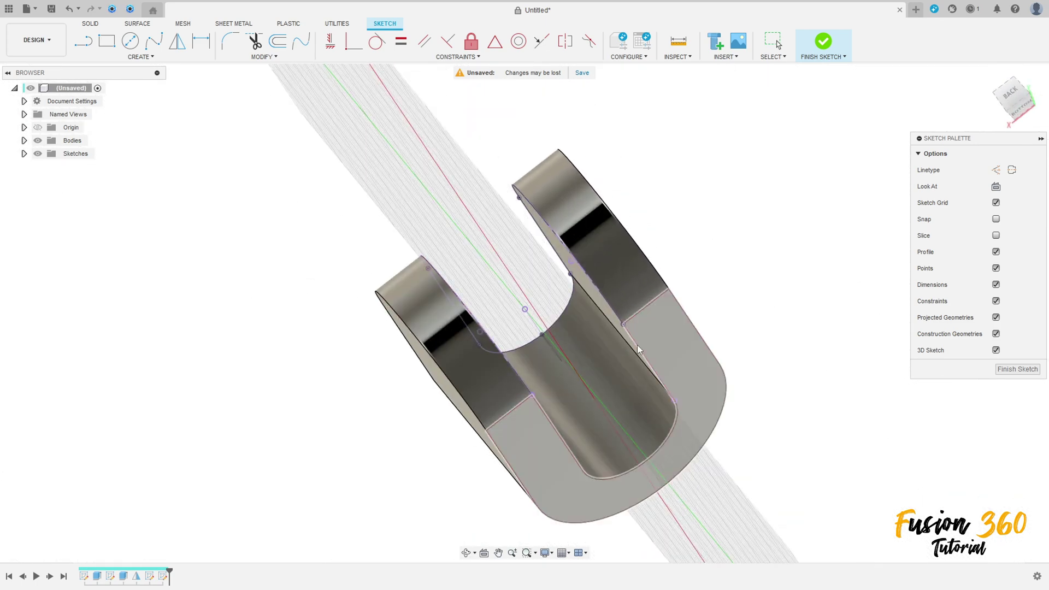
{"action": "left_click", "coordinate": [670, 435]}
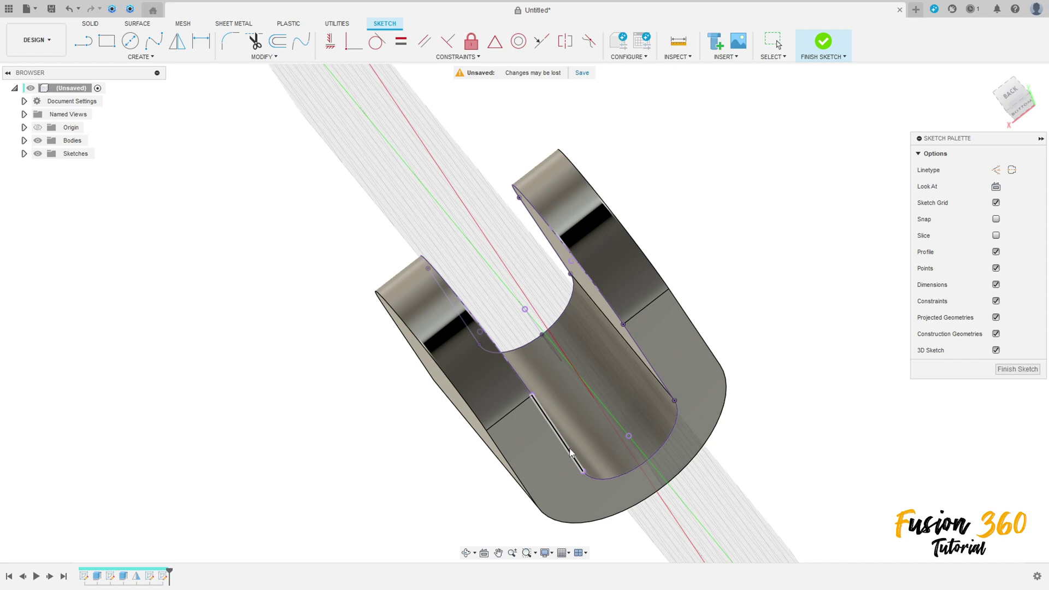
{"action": "middle_click_drag", "start_coordinate": [424, 236], "coordinate": [440, 245], "text": "shift"}
{"action": "left_click", "coordinate": [820, 47]}
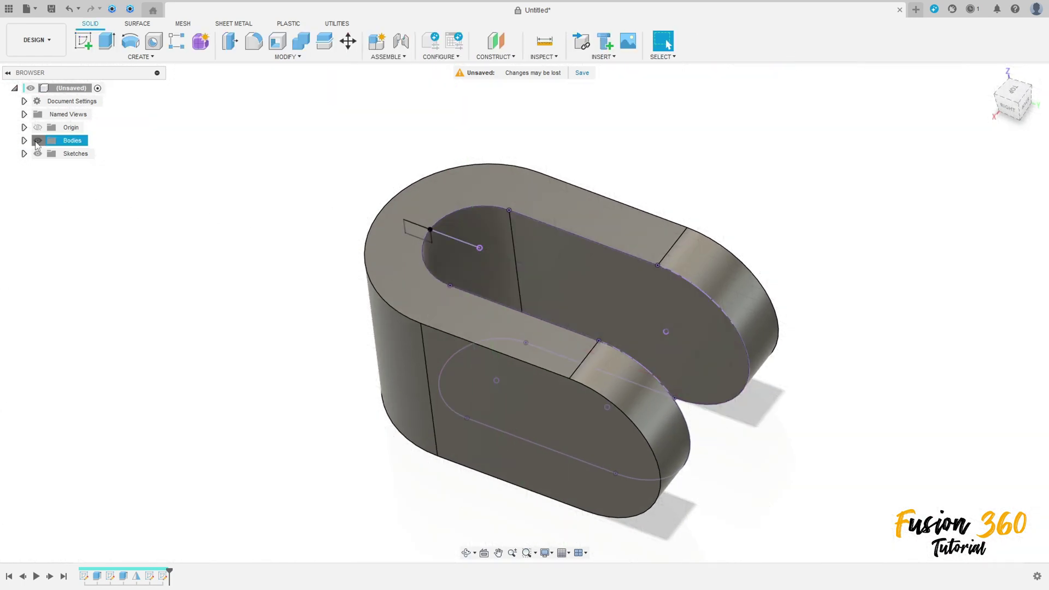
Hide the body to inspect the S-shaped path, then show it again
{"action": "left_click", "coordinate": [38, 140]}
{"action": "mouse_move", "coordinate": [548, 262]}
{"action": "middle_mouse_down", "text": "shift"}
{"action": "mouse_move", "coordinate": [561, 234]}
{"action": "mouse_move", "coordinate": [568, 243]}
{"action": "middle_mouse_up", "text": "shift"}
{"action": "left_click", "coordinate": [37, 141]}
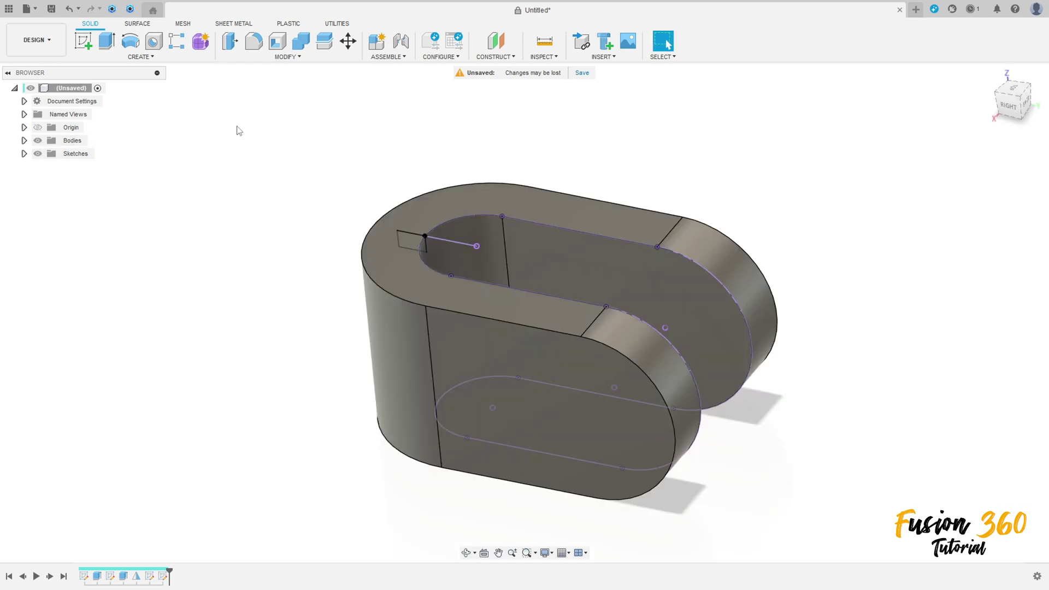
Set up a sweep with the small rectangle as profile and the S-shaped curve as path
{"action": "left_click", "coordinate": [140, 57]}
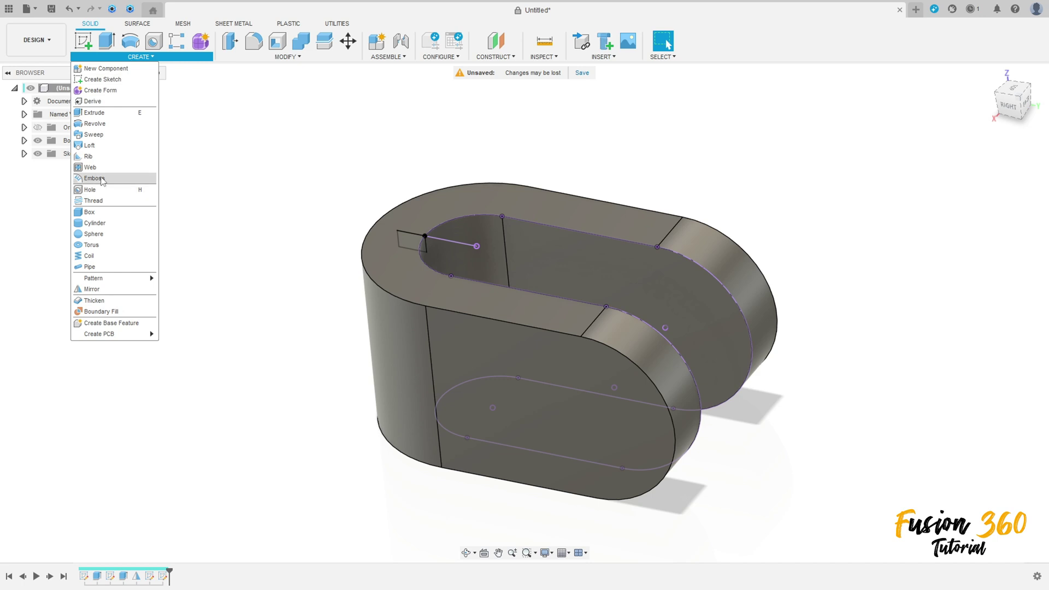
{"action": "left_click", "coordinate": [94, 135]}
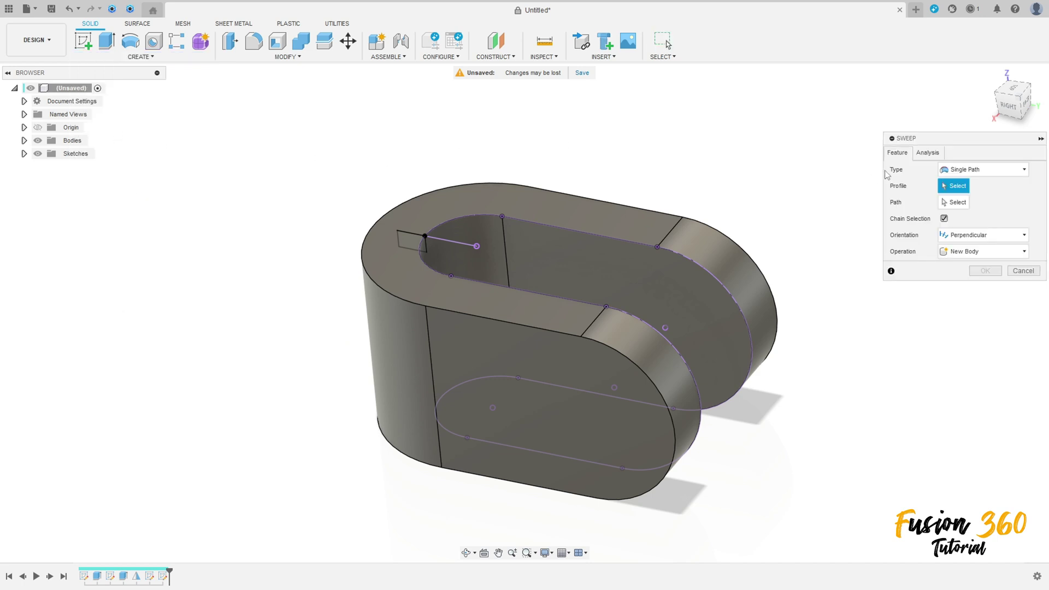
{"action": "left_click", "coordinate": [24, 153]}
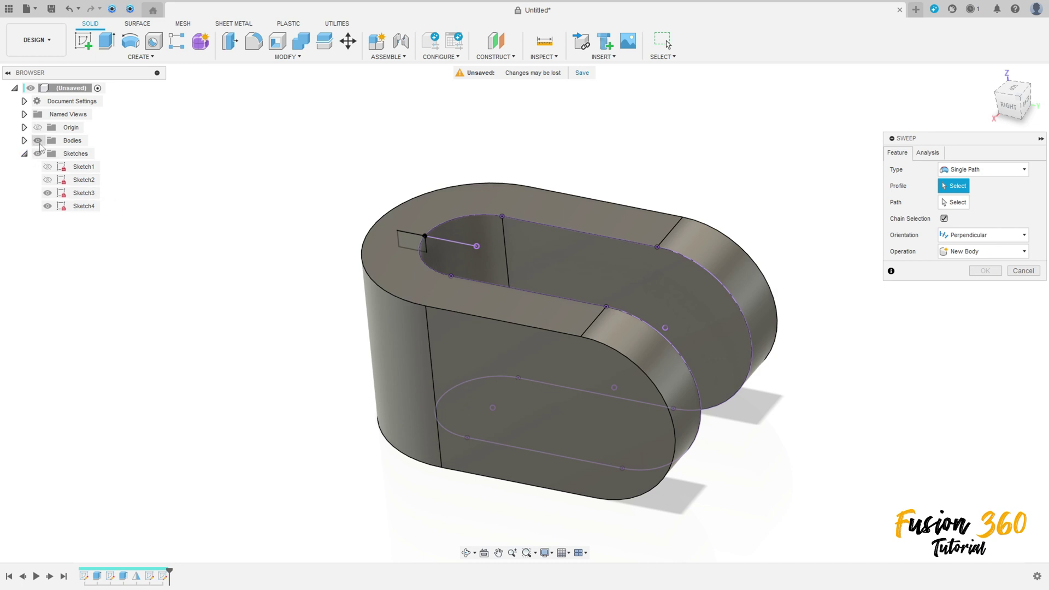
{"action": "left_click", "coordinate": [38, 142]}
{"action": "left_click", "coordinate": [407, 240]}
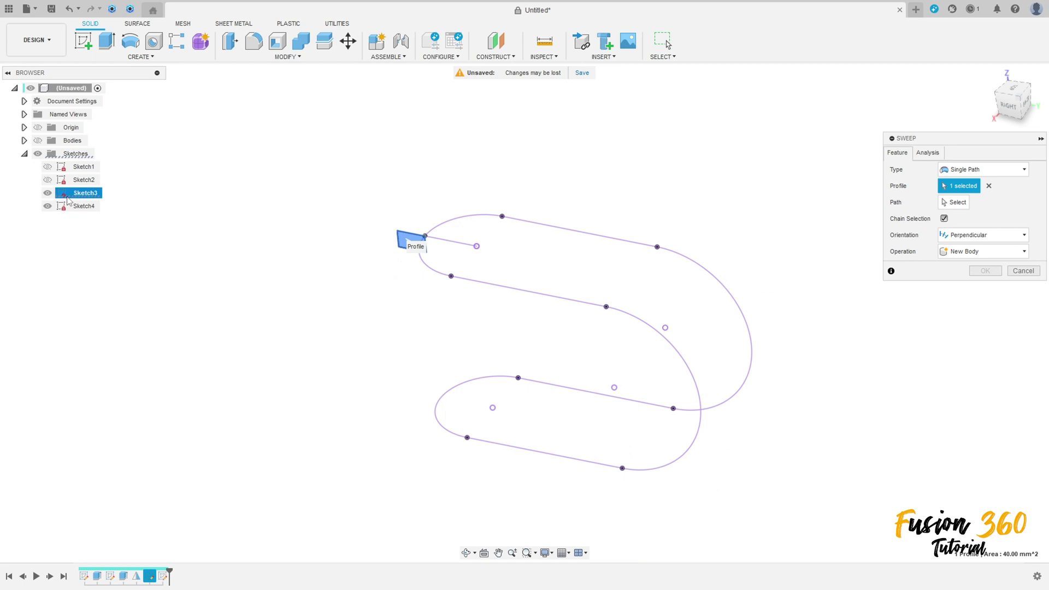
{"action": "left_click", "coordinate": [956, 205]}
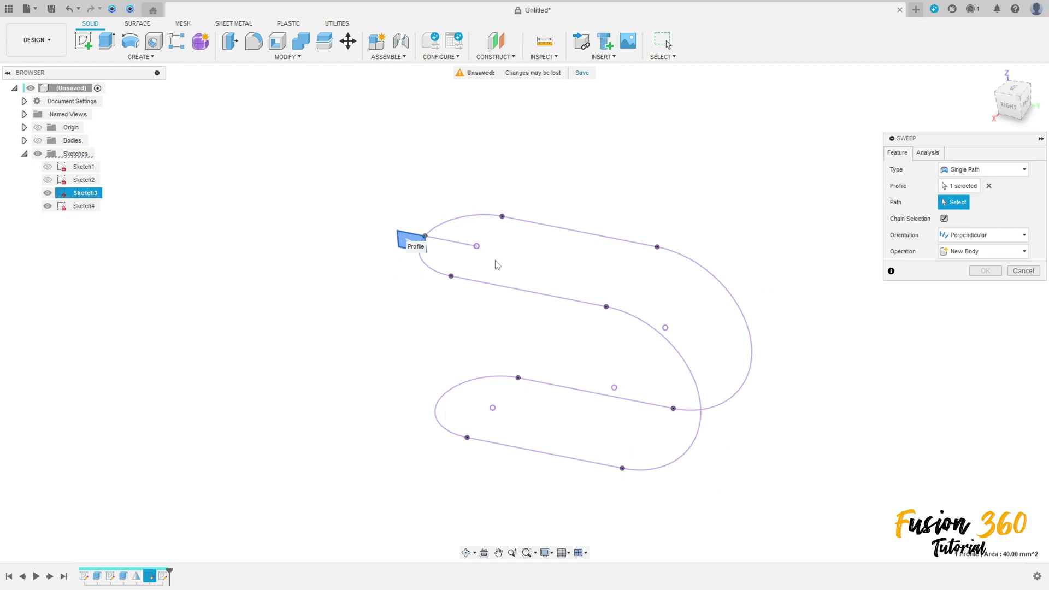
{"action": "left_click", "coordinate": [536, 297]}
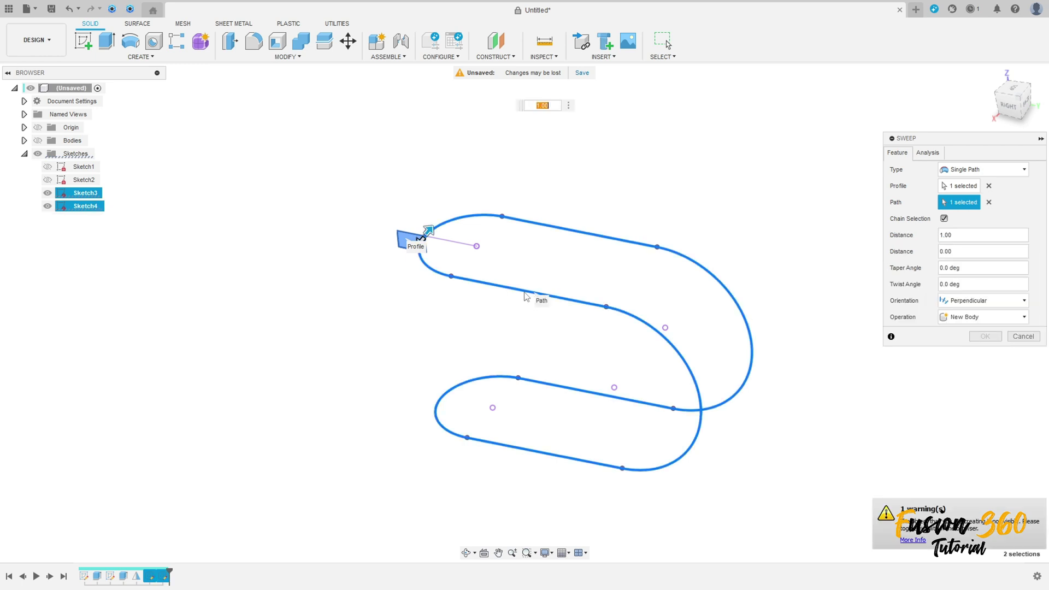
Confirm the sweep as a cut, inspect the groove, and return to the home view
{"action": "left_click", "coordinate": [38, 141]}
{"action": "middle_click_drag", "start_coordinate": [328, 164], "coordinate": [584, 227], "text": "shift"}
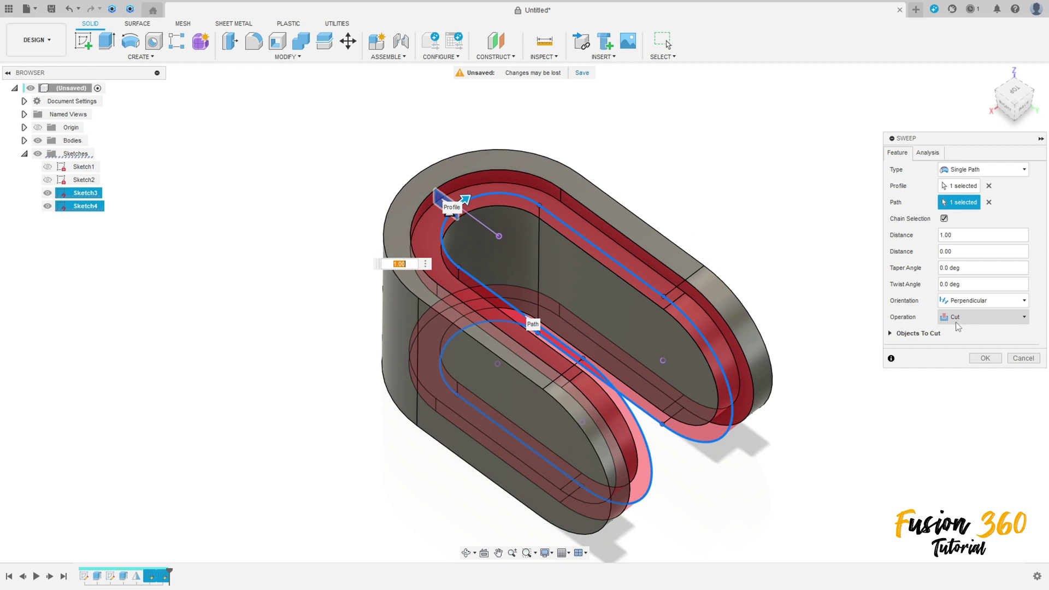
{"action": "left_click", "coordinate": [982, 358]}
{"action": "middle_click_drag", "start_coordinate": [742, 250], "coordinate": [463, 251], "text": "shift"}
{"action": "middle_click_drag", "start_coordinate": [864, 159], "coordinate": [966, 100], "text": "shift"}
{"action": "left_click", "coordinate": [989, 76]}
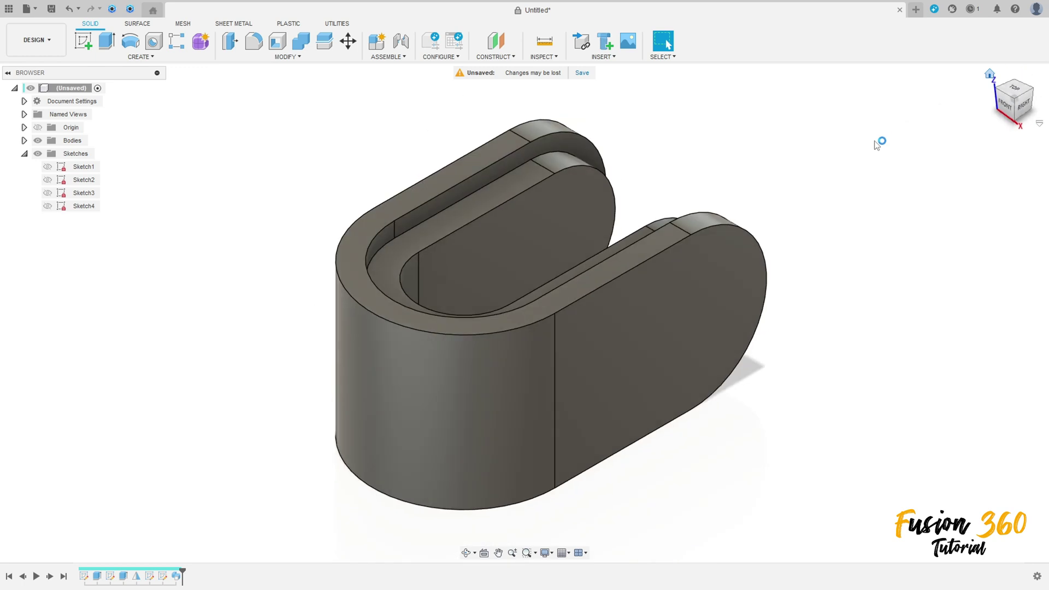
Place a 20 mm hole on the lobe face near its rounded end, with extents set to All
{"action": "left_click", "coordinate": [154, 42]}
{"action": "middle_click_drag", "start_coordinate": [686, 199], "coordinate": [579, 325], "text": "shift"}
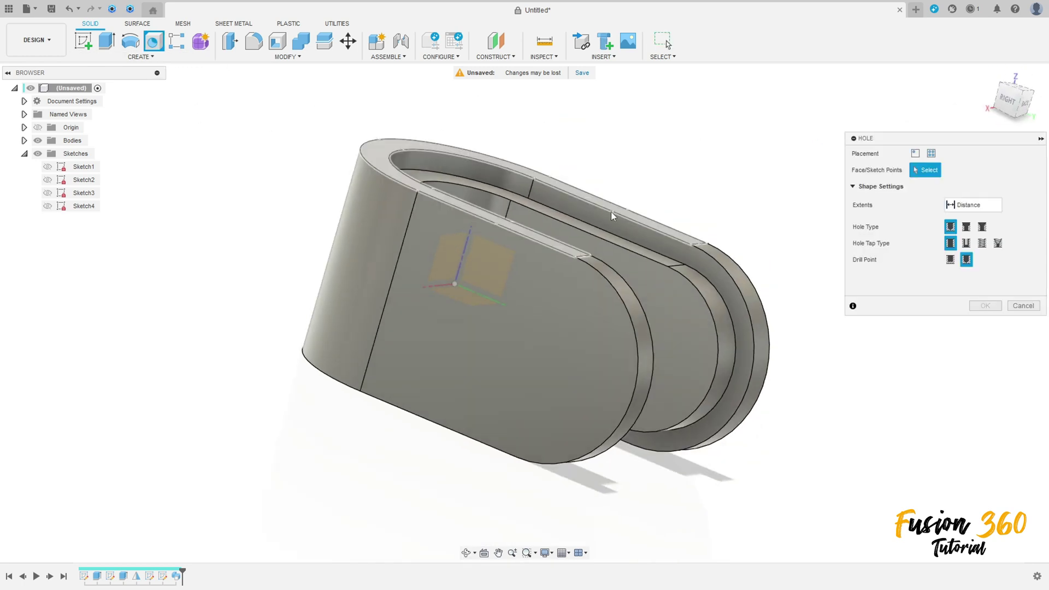
{"action": "left_click", "coordinate": [576, 328]}
{"action": "left_click_drag", "start_coordinate": [577, 328], "coordinate": [548, 358]}
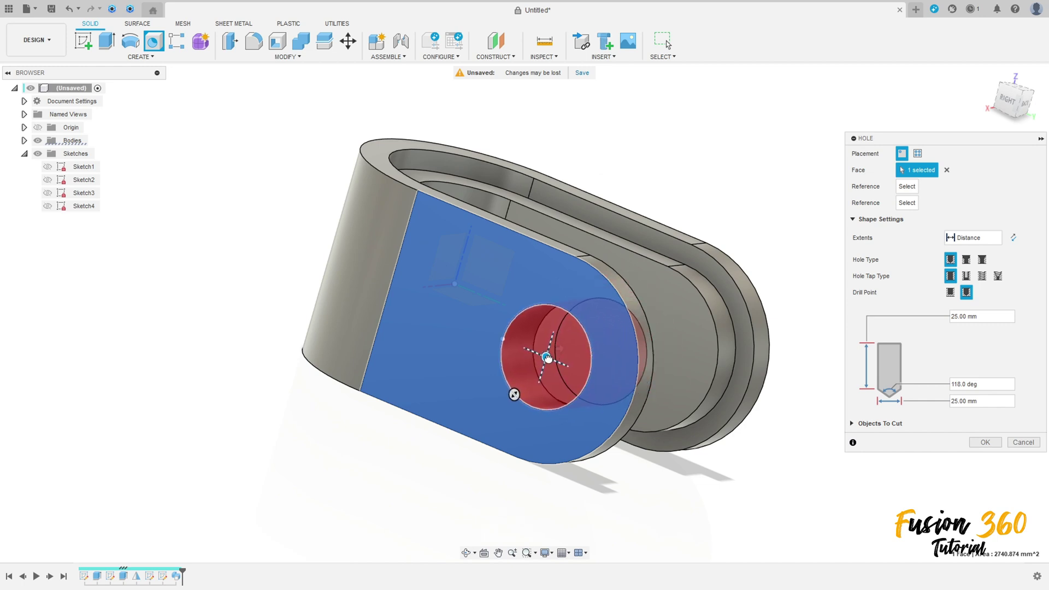
{"action": "middle_click_drag", "start_coordinate": [548, 357], "coordinate": [607, 333], "text": "shift"}
{"action": "left_click_drag", "start_coordinate": [977, 401], "coordinate": [968, 401]}
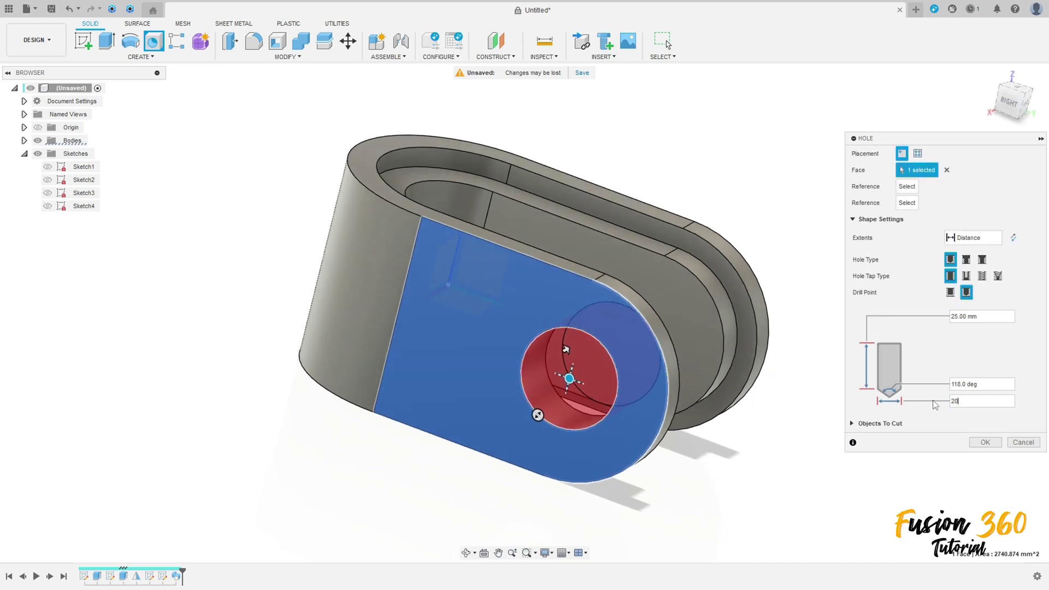
{"action": "left_click", "coordinate": [984, 239]}
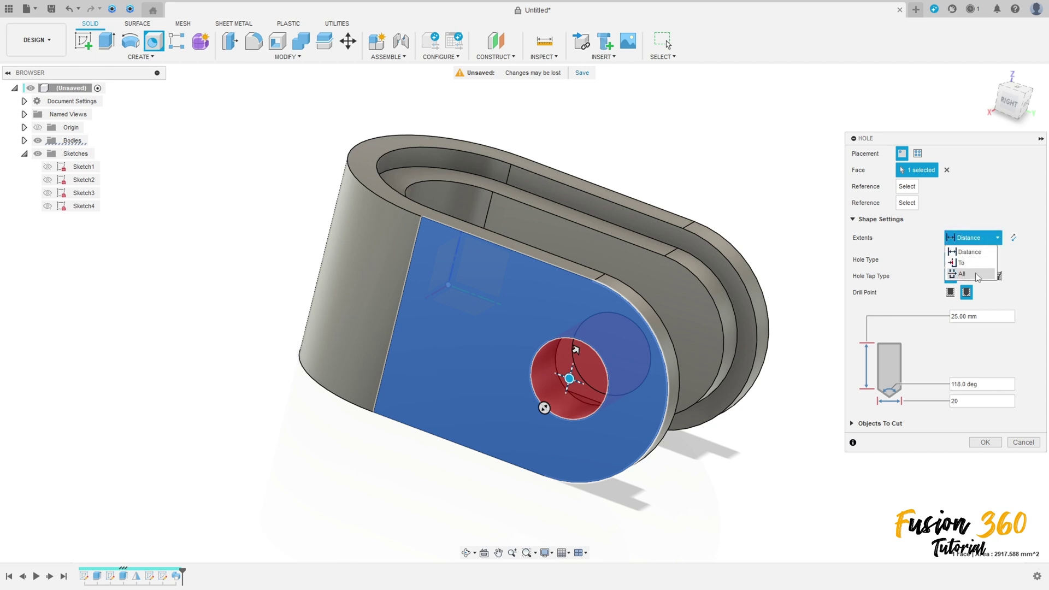
{"action": "left_click", "coordinate": [977, 275]}
{"action": "middle_click_drag", "start_coordinate": [765, 276], "coordinate": [818, 277], "text": "shift"}
{"action": "left_click", "coordinate": [985, 426]}
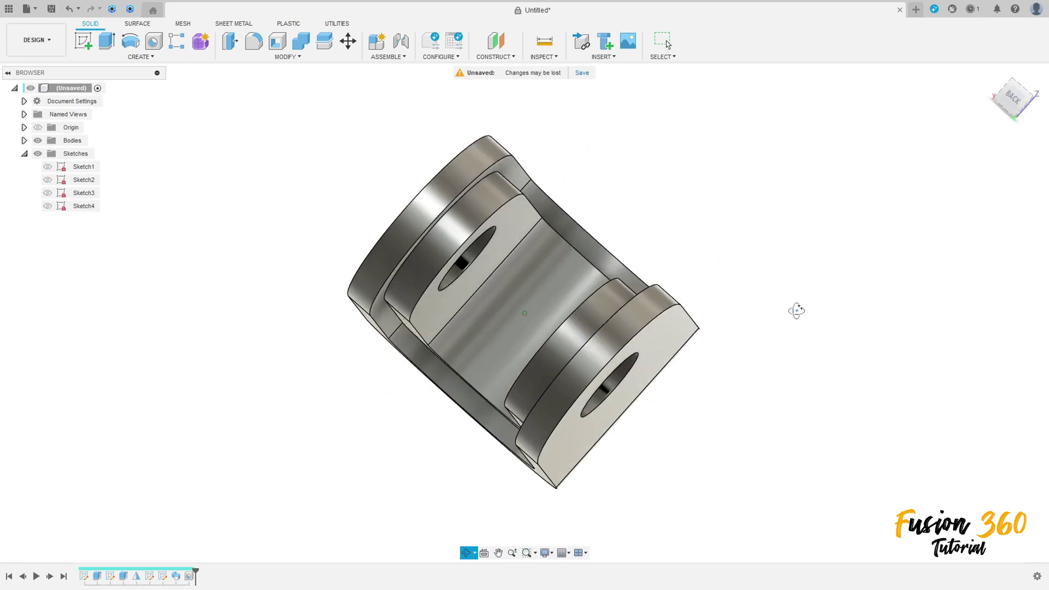